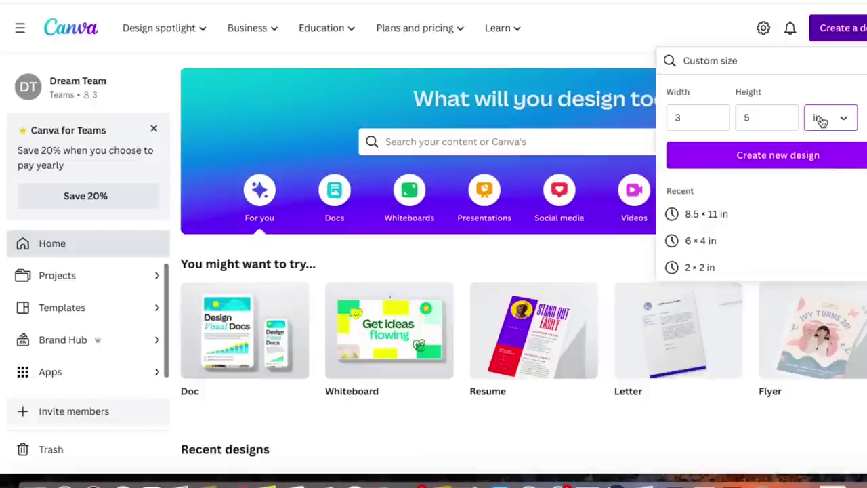
- Create a 3 by 5 inch custom-size design and apply the Pink Red Yellow Retro Colorful Motivational Quote Poster template
left_click(819, 182)
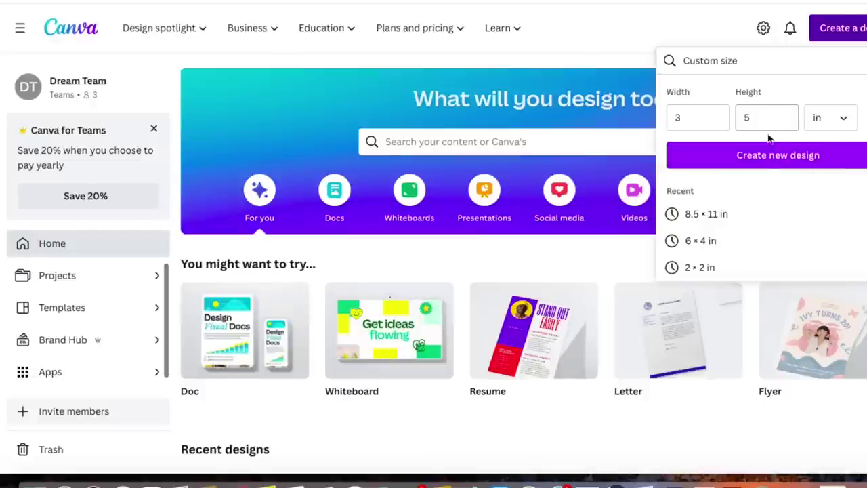
left_click(768, 169)
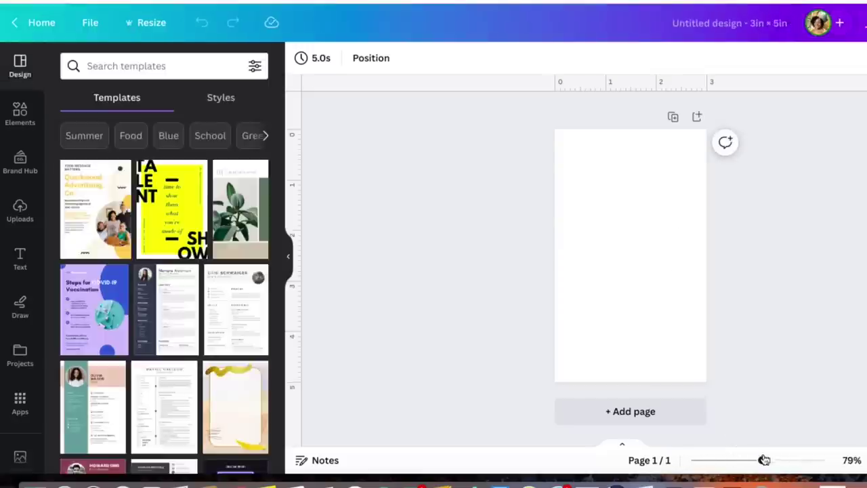
mouse_move(763, 462)
left_mouse_down()
mouse_move(773, 460)
mouse_move(742, 461)
mouse_move(770, 465)
left_mouse_up()
scroll(148, 291, "down", 2)
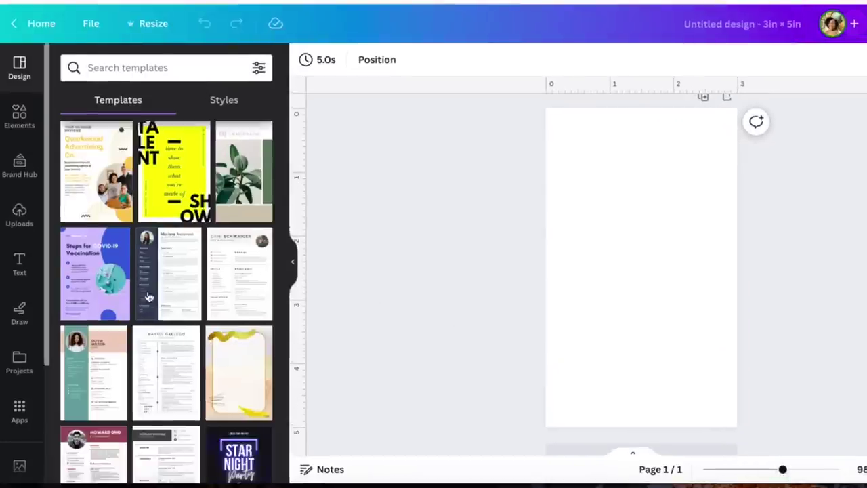
scroll(160, 227, "down", 3)
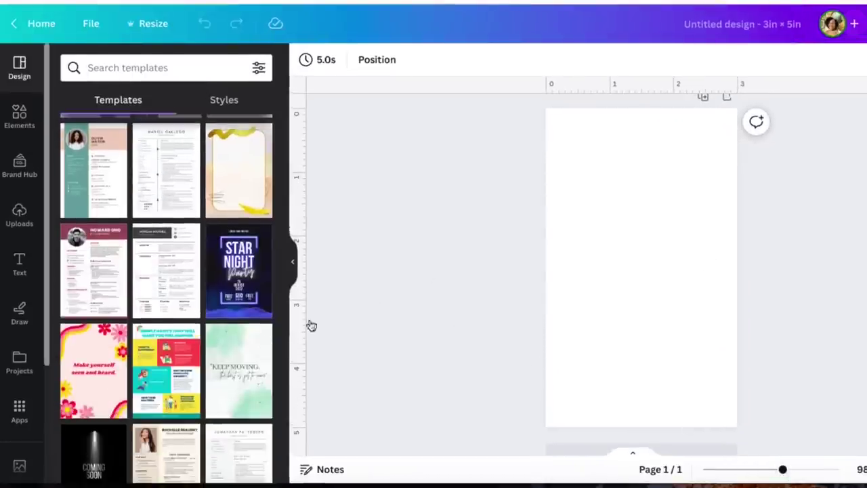
left_click(98, 356)
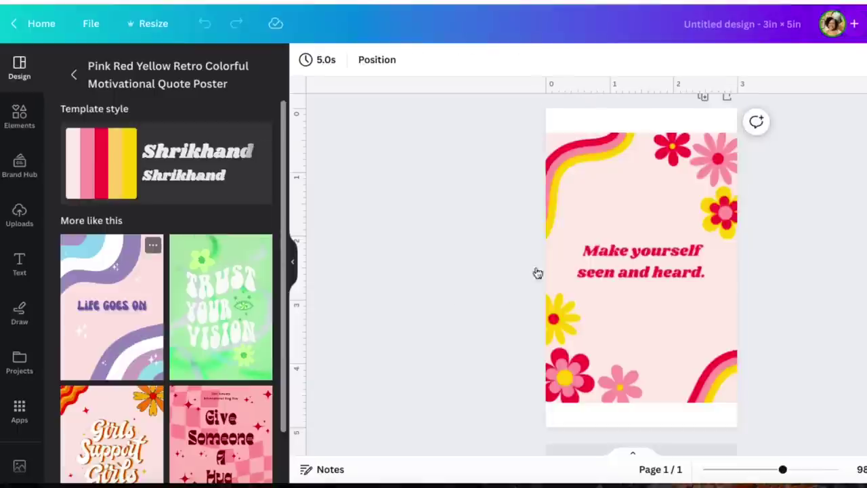
- Move the red, pink and yellow flowers up into a cluster in the page's upper-right corner
left_click(699, 167)
left_click_drag(692, 155, 727, 138)
left_click_drag(724, 212, 725, 175)
left_click(720, 130)
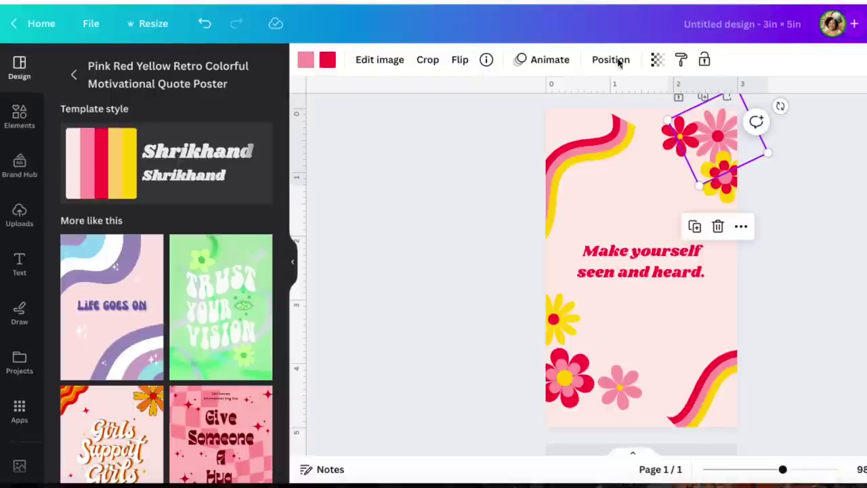
left_click(610, 60)
left_click(114, 124)
left_click(850, 181)
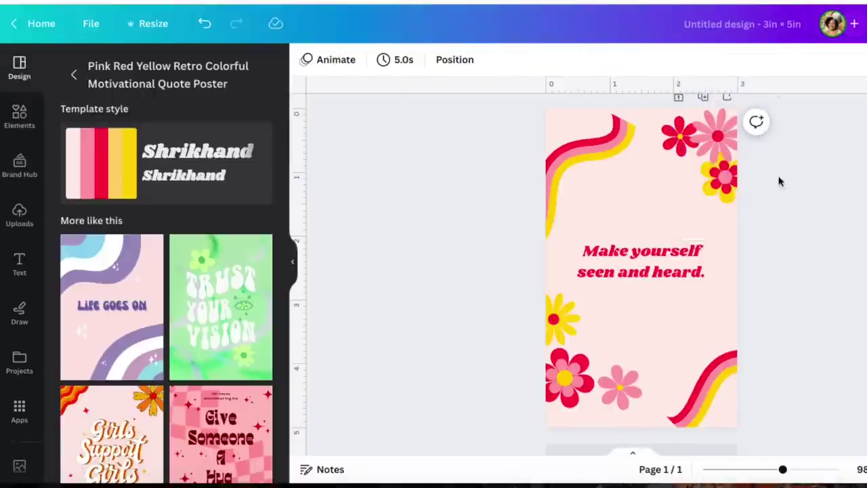
- Push the two striped waves and the three lower-left flowers further into their page corners to free the middle
left_click_drag(593, 151, 571, 118)
left_click_drag(711, 383, 731, 420)
left_click_drag(569, 385, 562, 410)
left_click_drag(558, 334, 550, 379)
left_click(622, 392)
left_click_drag(622, 392, 589, 414)
- Move the quote text to the top of the page and replace it with "Stack Mo' Money"
left_click(654, 258)
left_click_drag(654, 250, 630, 132)
double_click(630, 132)
type("Stack Mo' Money")
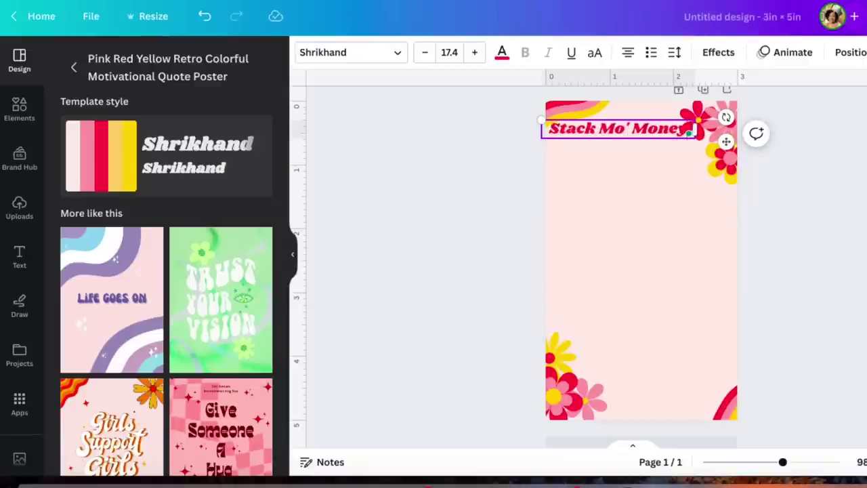
- Reduce the title's font size and place it between the upper corner decorations
left_click(434, 60)
left_click(434, 61)
left_click(433, 60)
left_click(433, 61)
left_click(433, 61)
left_click(594, 132)
left_click_drag(610, 135, 616, 139)
- Search the elements for "envelope" and add the outlined rounded envelope graphic below the title near the page's left edge
left_click(24, 115)
type("envelope")
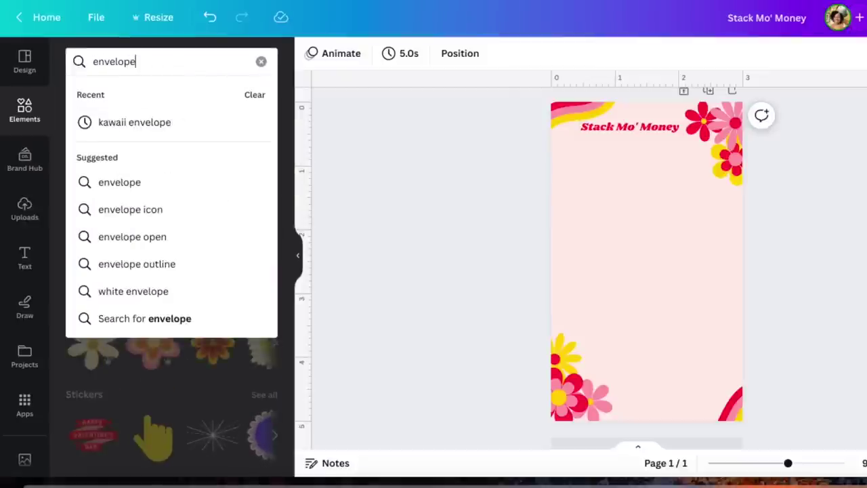
key("Return")
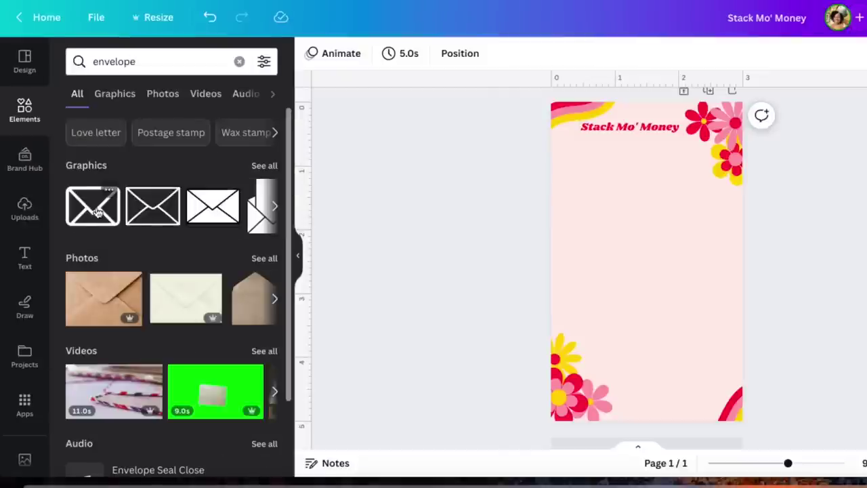
left_click(96, 212)
left_click_drag(645, 267, 584, 170)
- Change the page background color to white, #FFFFFF
left_click(617, 253)
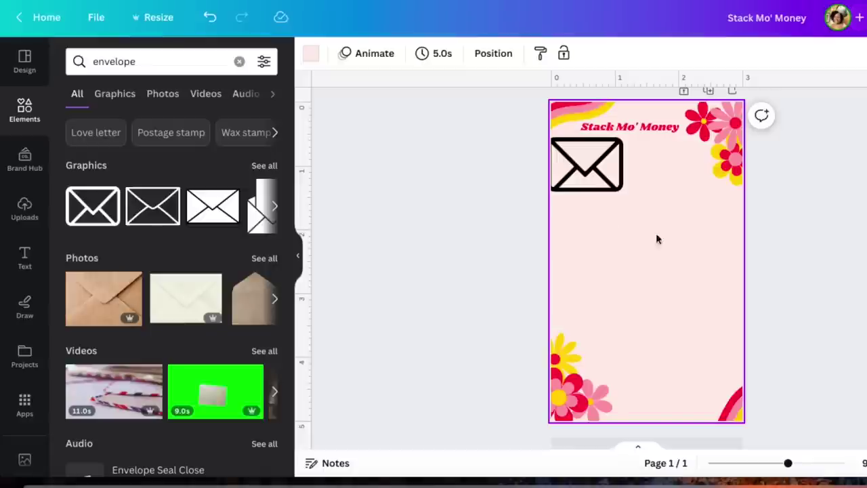
left_click(312, 55)
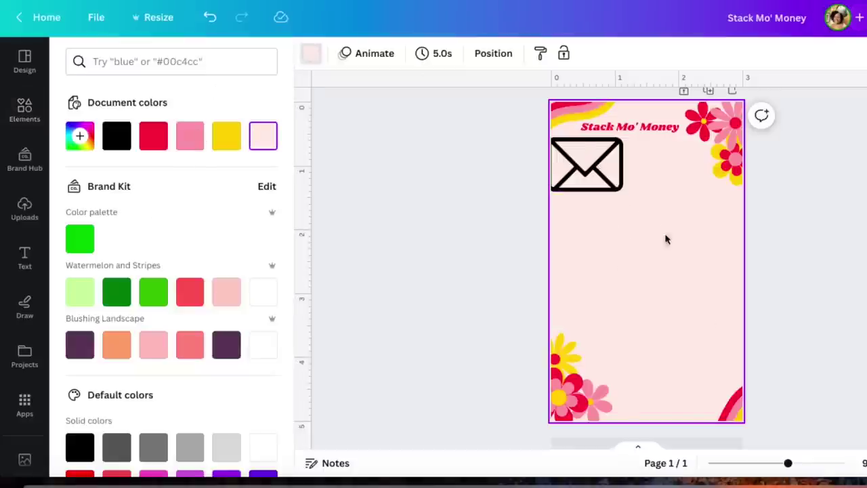
left_click(310, 59)
left_click(311, 58)
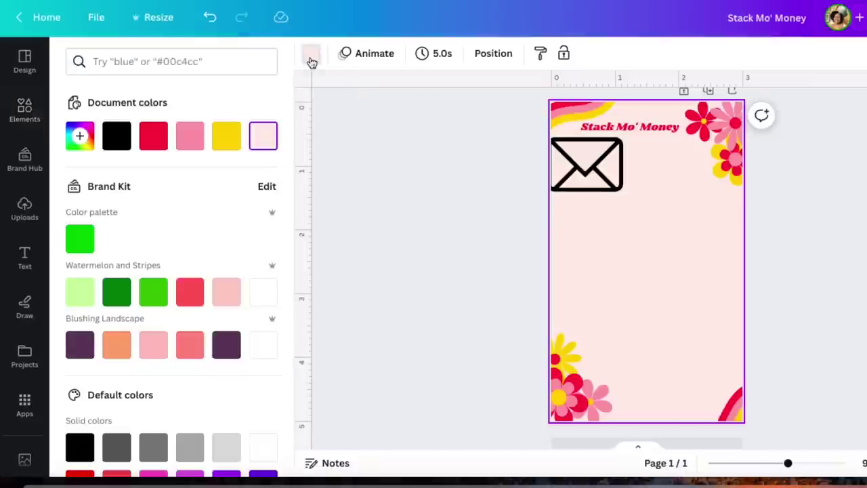
left_click(80, 136)
left_click_drag(106, 211, 68, 204)
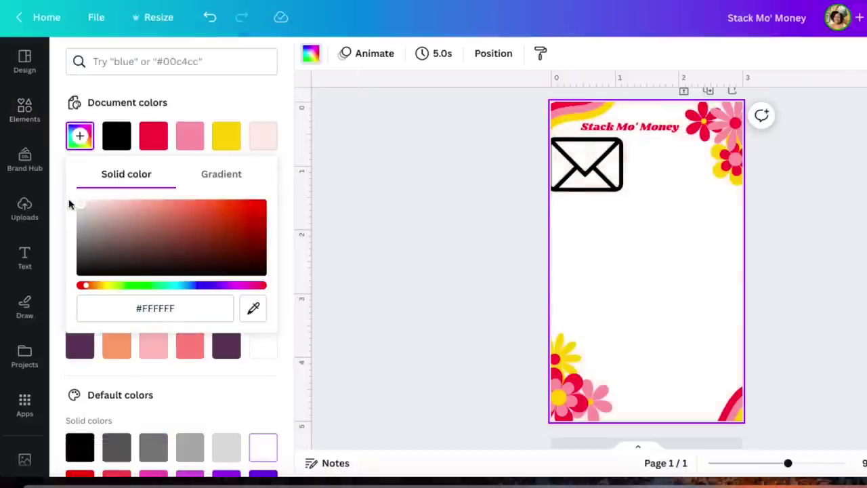
- Shrink the envelope to a small icon and place it at the page's left edge below the title
left_click(587, 164)
left_click_drag(587, 164, 591, 172)
left_click_drag(631, 145, 565, 162)
left_click_drag(563, 198, 569, 162)
left_click(561, 172)
left_click(569, 160)
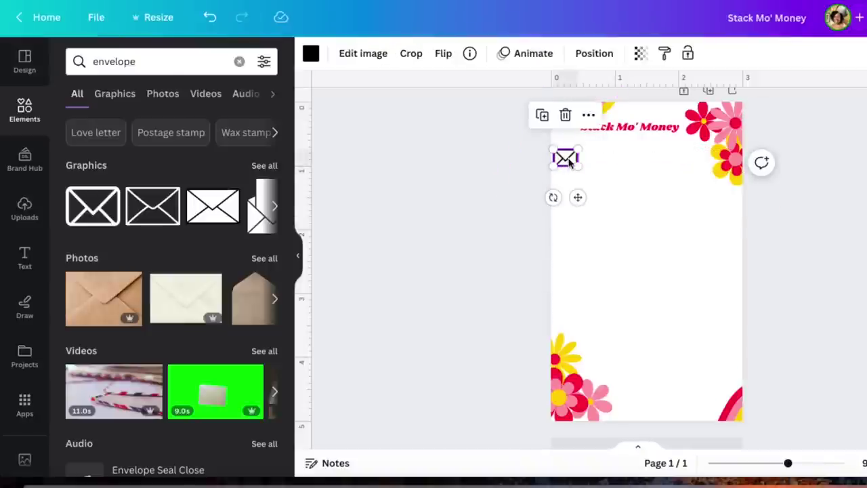
left_click_drag(576, 149, 571, 154)
left_click(531, 174)
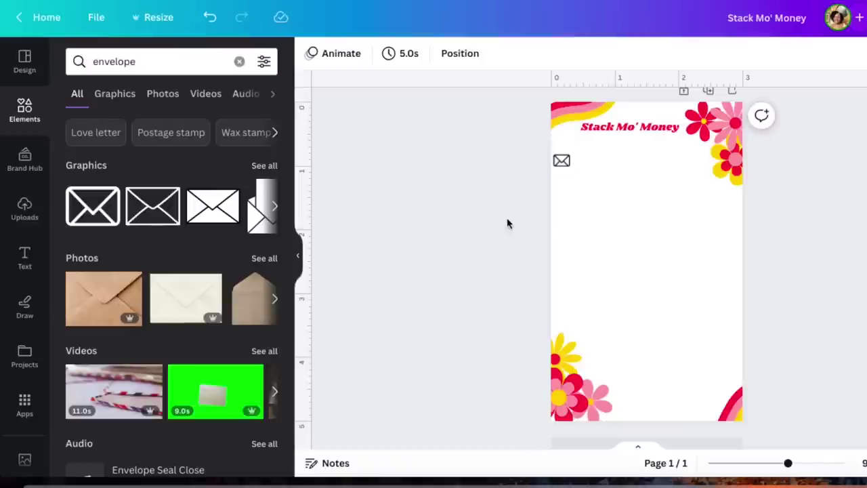
- Duplicate the small envelope four times to form a horizontal row of five
left_click(558, 167)
left_click(610, 229)
left_click(563, 162)
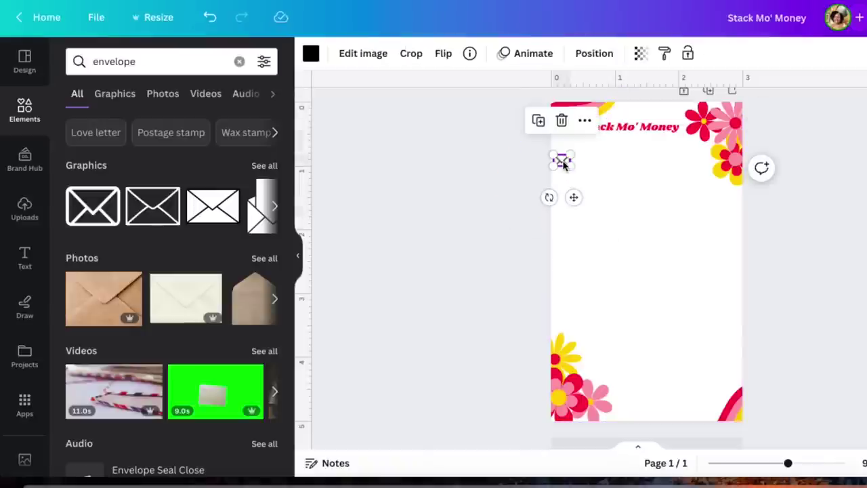
key("ctrl+d")
left_click_drag(573, 177, 644, 168)
key("ctrl+d")
key("ctrl+d")
key("ctrl+d")
left_click(558, 178)
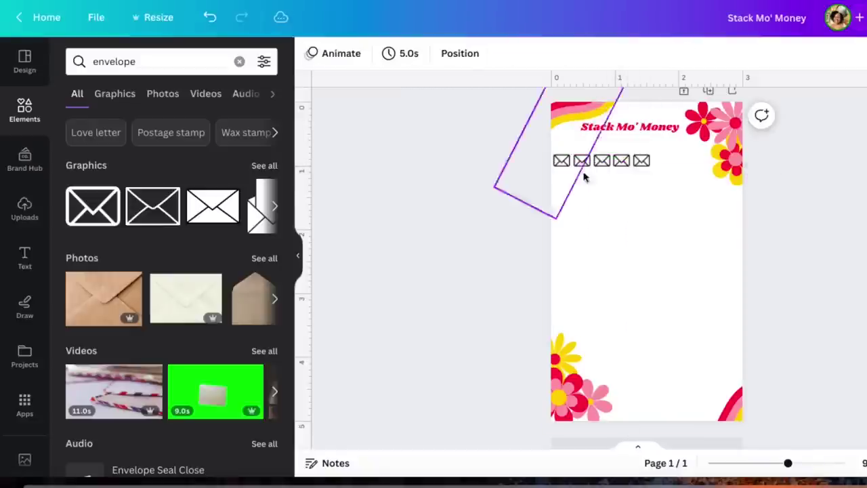
- Select all five envelopes in the row and space them evenly
left_click(644, 163)
left_click(621, 161, "shift")
left_click(601, 160, "shift")
left_click(580, 160, "shift")
left_click(562, 161, "shift")
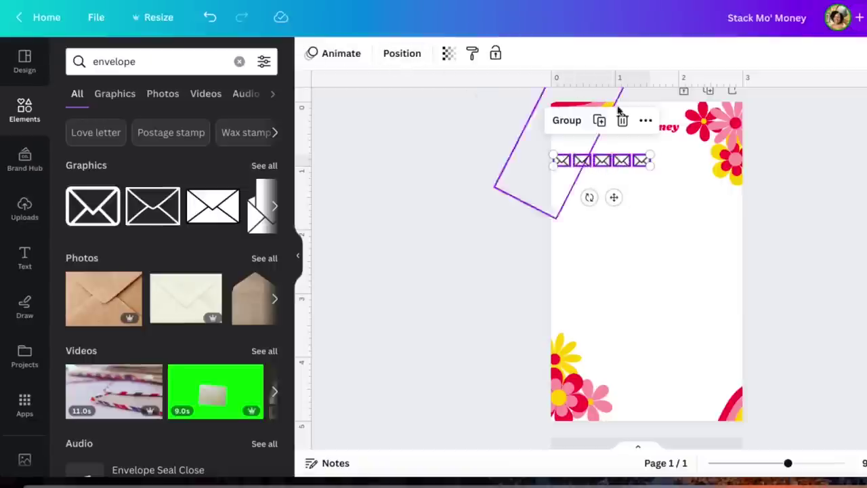
left_click(646, 120)
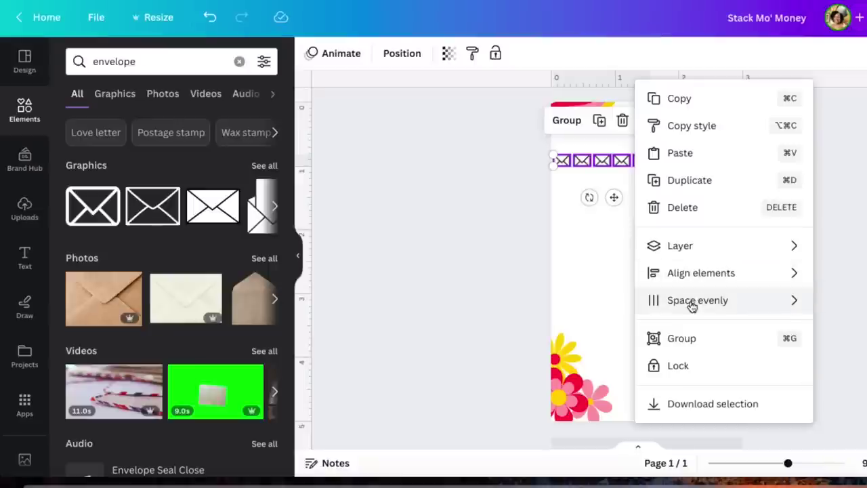
left_click(846, 307)
left_click(670, 244)
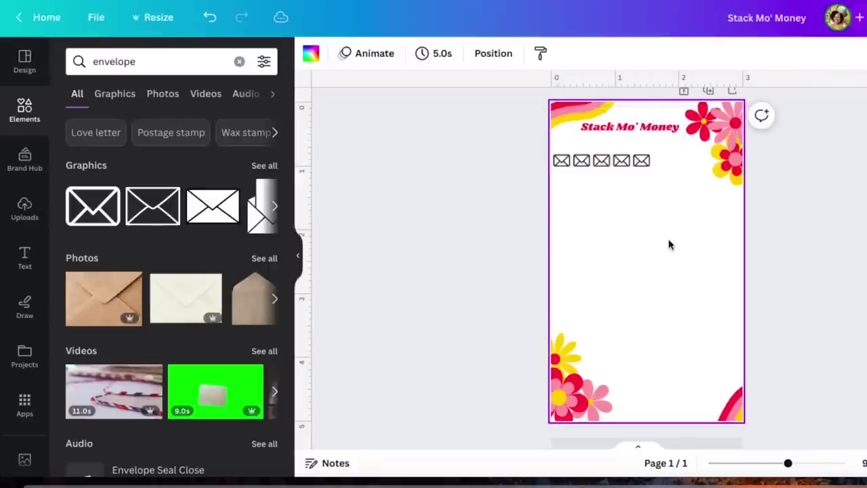
- Group the five envelopes of the row into one object
left_click(642, 160)
left_click(622, 160, "shift")
left_click(602, 161, "shift")
left_click(582, 161, "shift")
left_click(563, 163, "shift")
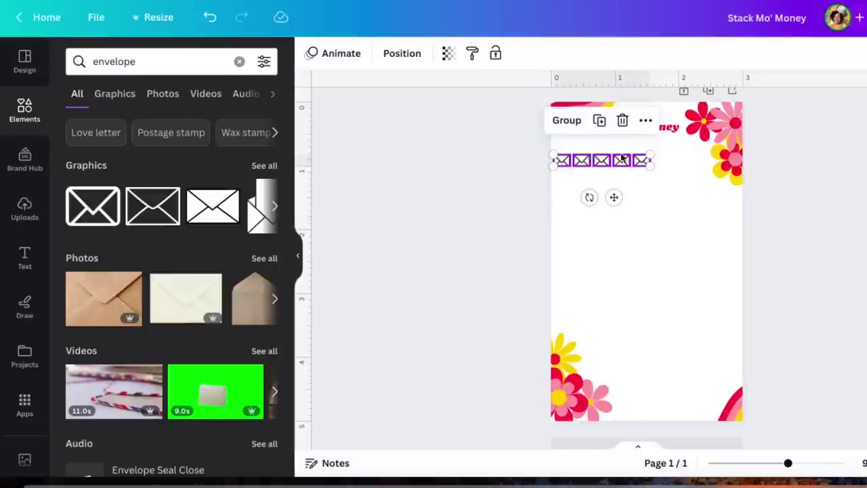
left_click(568, 121)
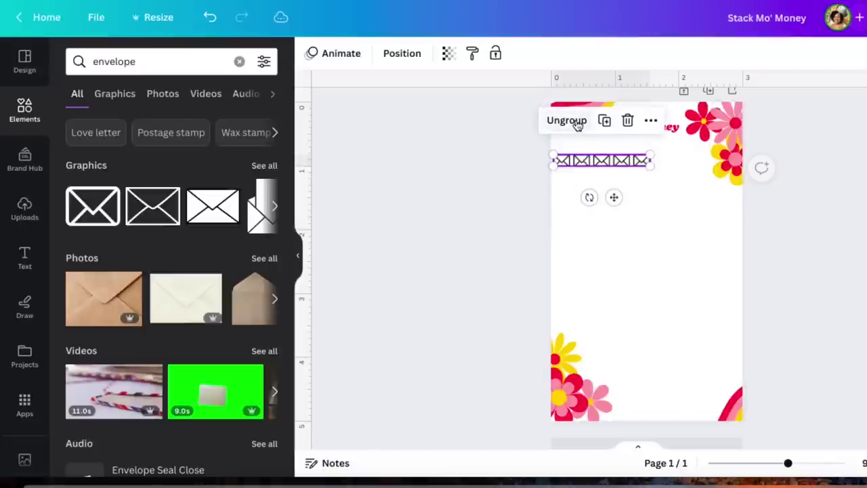
- Move the envelope row slightly down and duplicate it four times to stack five rows
left_click(546, 194)
left_click_drag(623, 162, 564, 177)
key("super+d")
key("super+d")
key("super+d")
key("super+d")
- Select the five stacked envelope rows and space them evenly
left_click(617, 177)
left_click(642, 178)
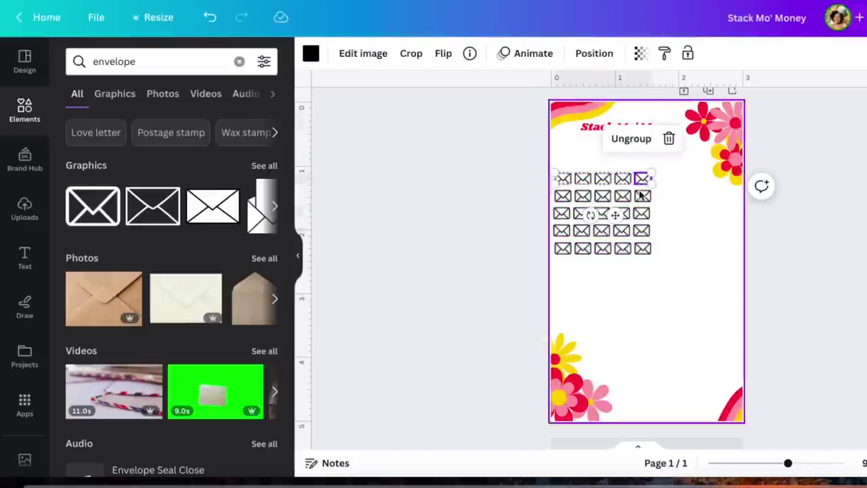
left_click(642, 196, "shift")
left_click(643, 214, "shift")
left_click(644, 246, "shift")
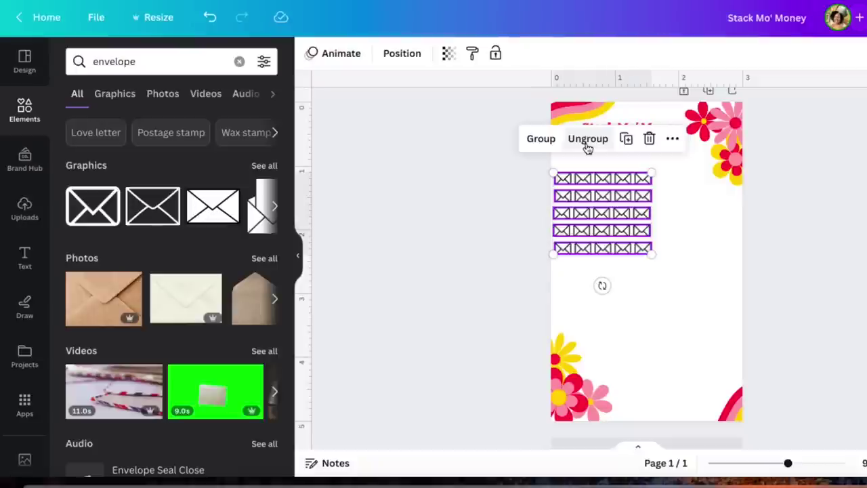
left_click(673, 139)
mouse_move(667, 307)
left_click(557, 306)
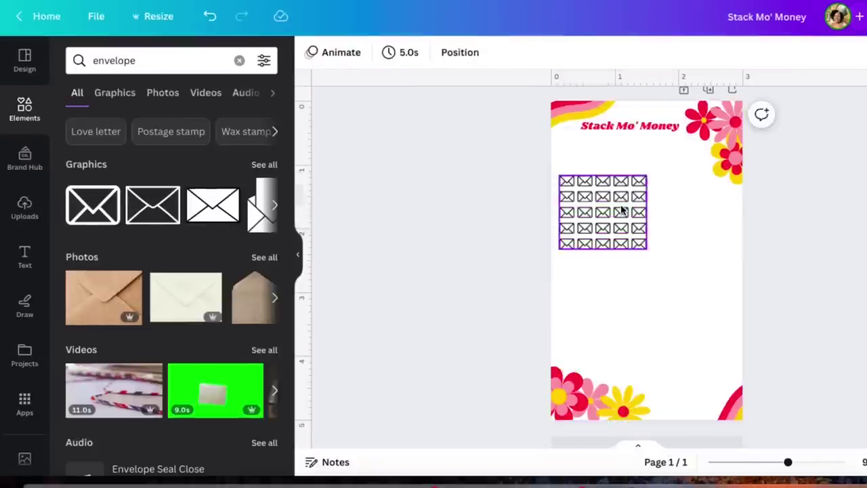
- Shrink the five-by-five envelope block and duplicate it into a two-by-two arrangement of four blocks
left_click_drag(646, 176, 619, 208)
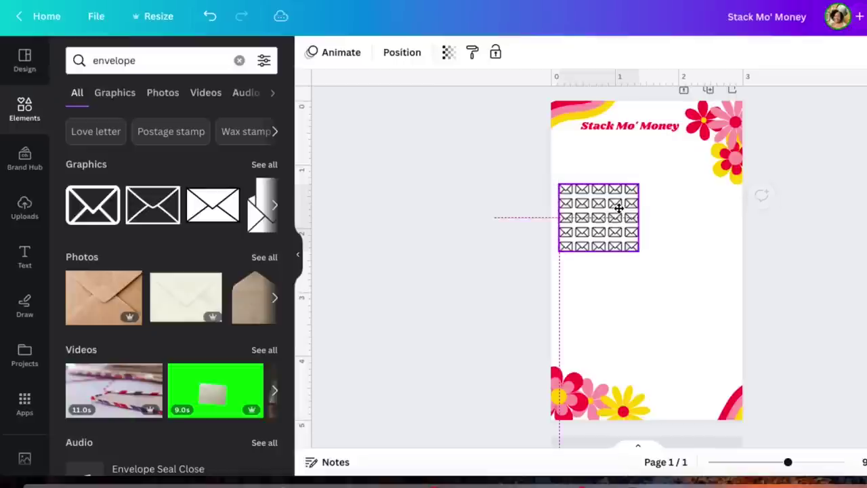
key("ctrl+d")
left_click_drag(624, 243, 614, 291)
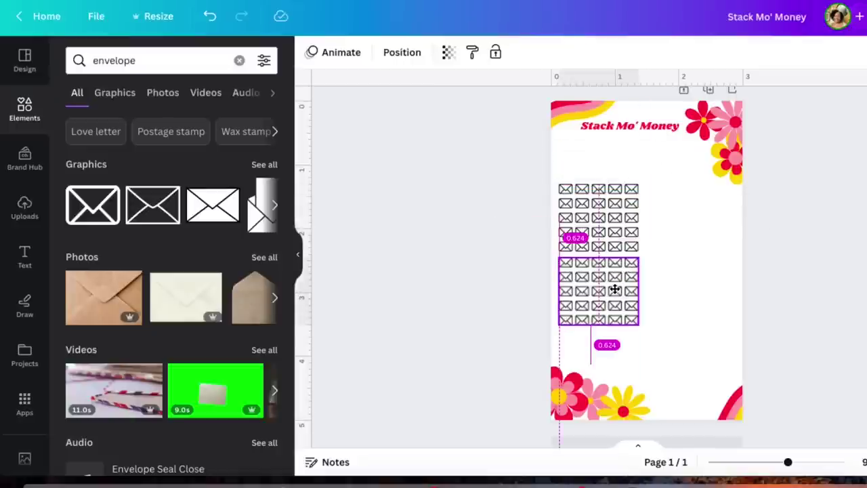
key("ctrl+d")
left_click_drag(617, 288, 679, 192)
key("ctrl+d")
left_click(768, 217)
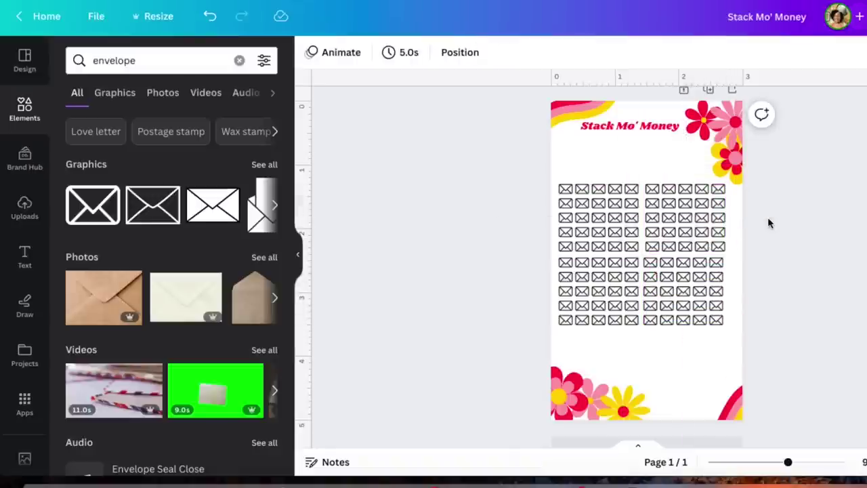
- Select all four envelope blocks and ungroup them into individual envelopes
double_click(615, 204)
left_click(690, 210, "shift")
left_click(681, 280, "shift")
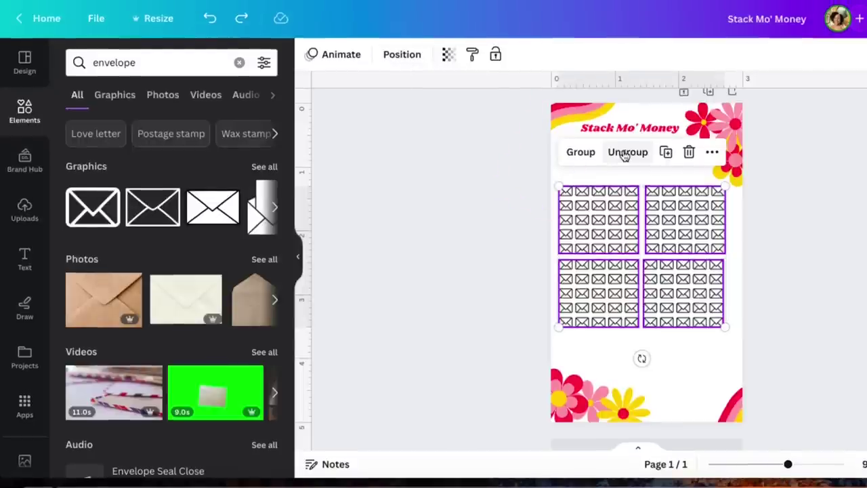
left_click(624, 152)
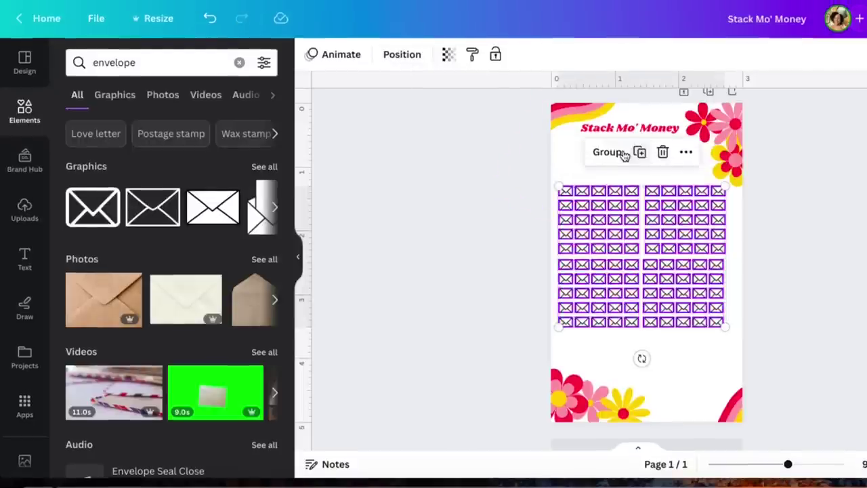
- Group the ten envelopes in each of the first three horizontal rows as separate row groups
left_click(634, 193)
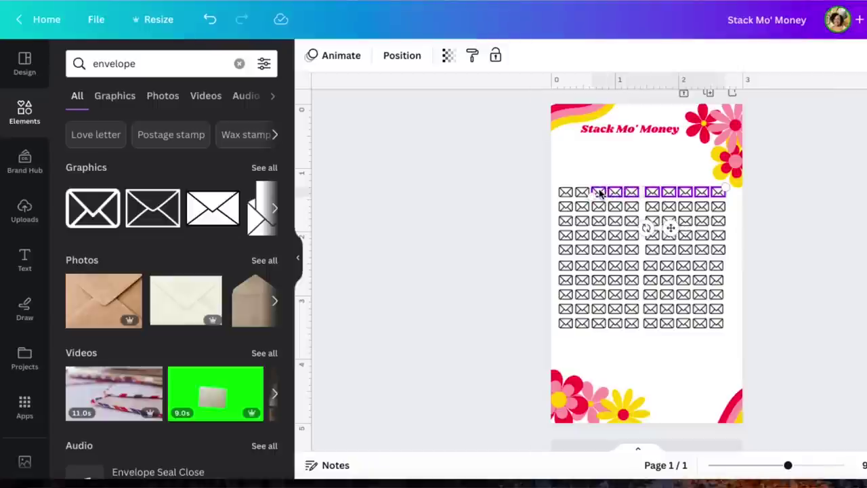
left_click(566, 192, "shift")
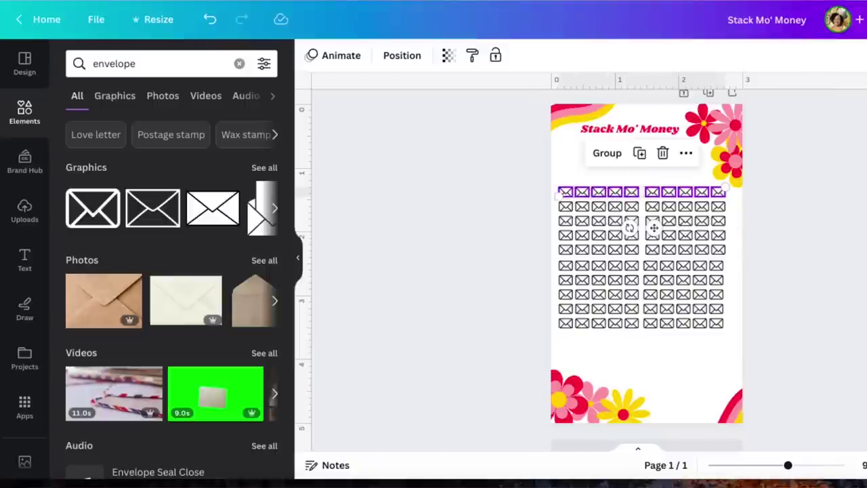
left_click(608, 153)
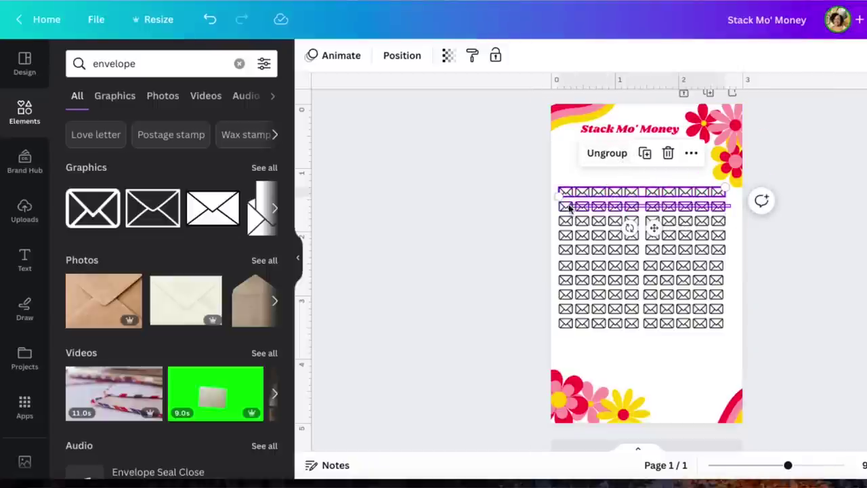
left_click_drag(564, 207, 565, 207)
left_click(607, 166)
left_click_drag(731, 220, 712, 220)
left_click(568, 223, "shift")
key("ctrl+g")
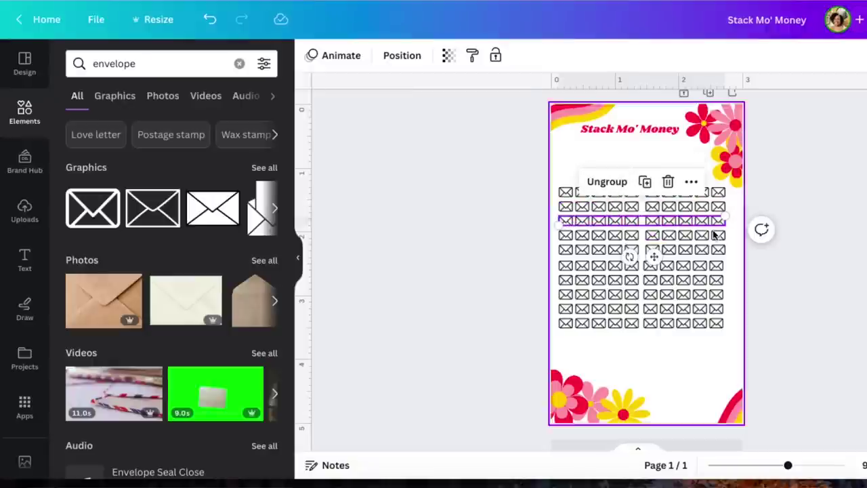
- Group the ten envelopes in each of the fourth, fifth and sixth horizontal rows as separate row groups
left_click(562, 235, "shift")
key("ctrl+g")
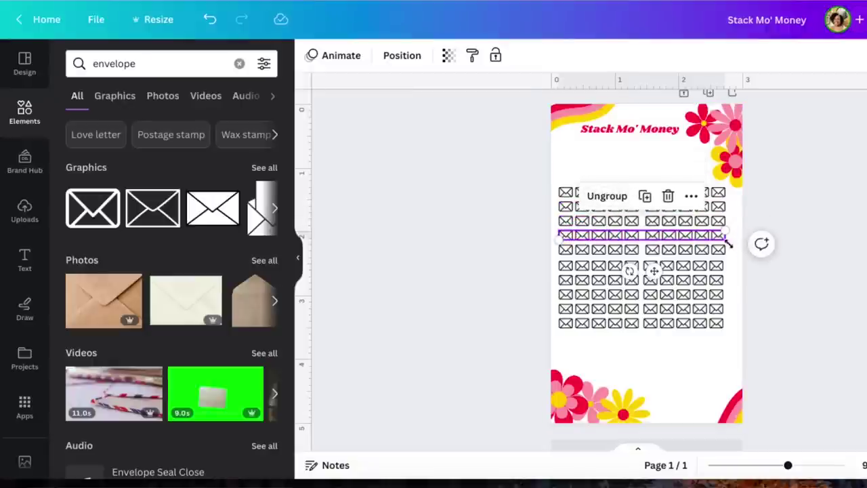
left_click(563, 250, "shift")
key("ctrl+g")
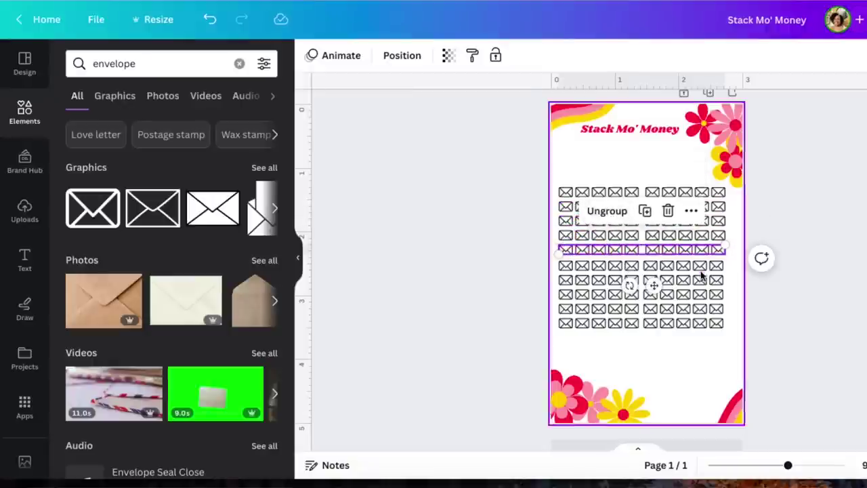
left_click(568, 267, "shift")
key("ctrl+g")
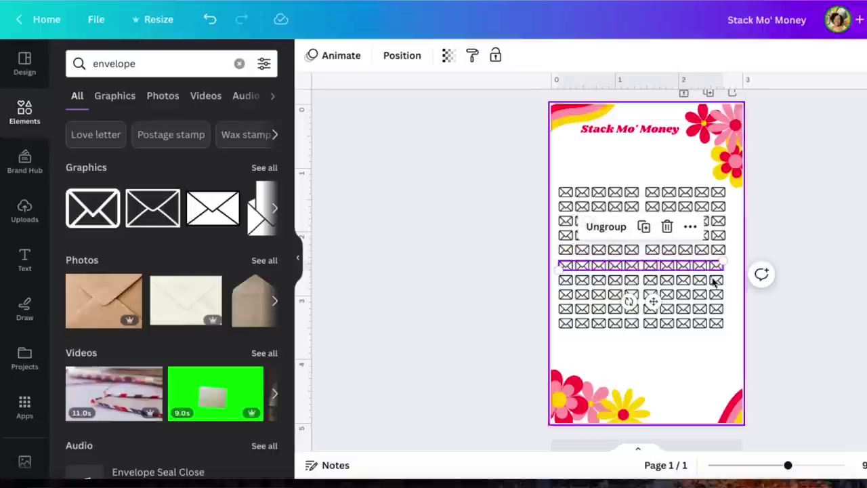
- Group the ten envelopes in each of the seventh to tenth horizontal rows as separate row groups
left_click(570, 282, "shift")
key("ctrl+g")
left_click(567, 296, "shift")
key("ctrl+g")
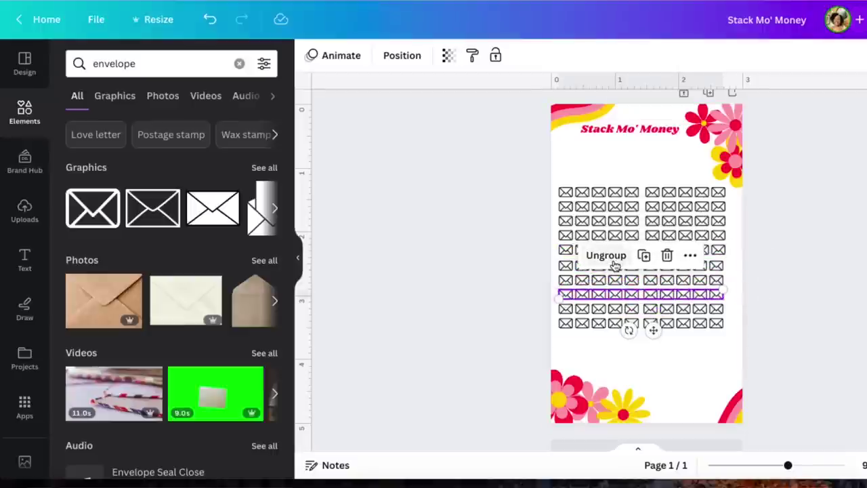
left_click(559, 310, "shift")
key("ctrl+g")
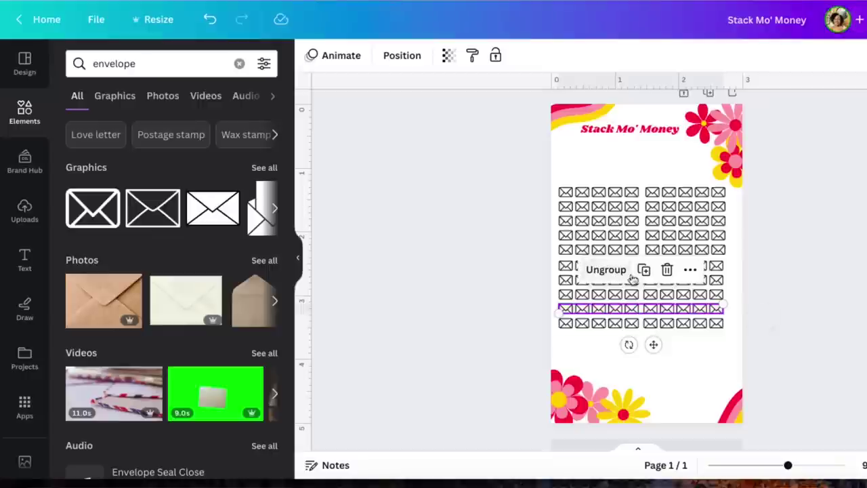
left_click(557, 323, "shift")
key("ctrl+g")
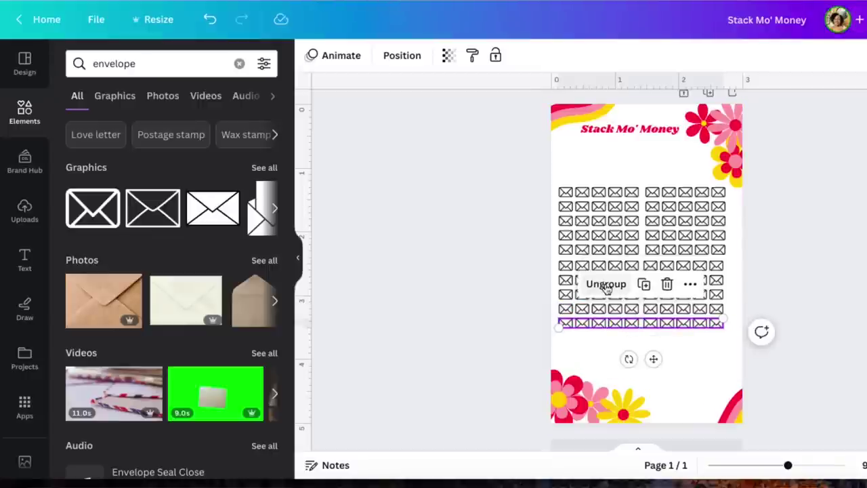
- Spread the grouped envelope rows vertically, moving the lower rows down and the upper rows up to leave gaps between them
left_click(755, 289)
double_click(698, 324)
scroll(698, 325, "down", 1)
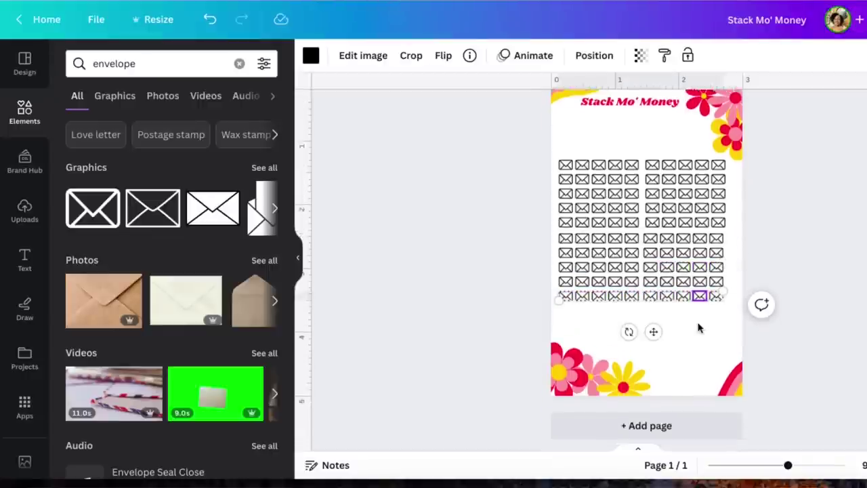
scroll(764, 258, "up", 1)
left_click_drag(710, 333, 711, 369)
left_click_drag(580, 314, 589, 344)
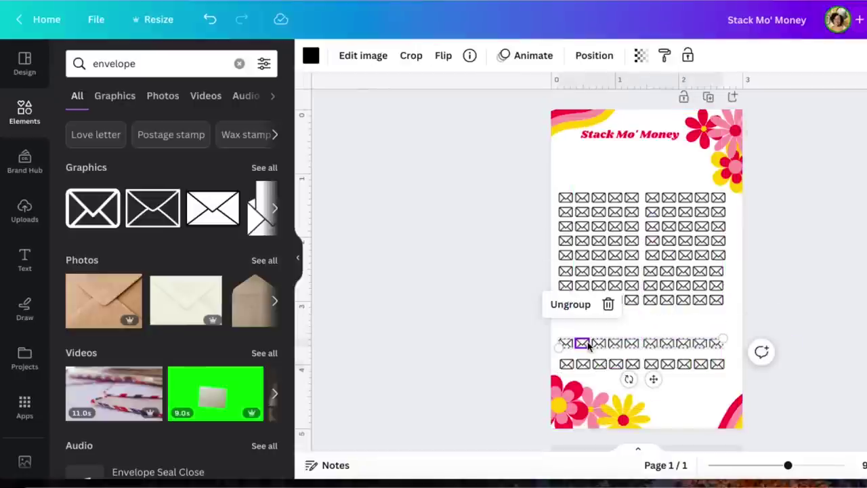
left_click_drag(631, 301, 630, 321)
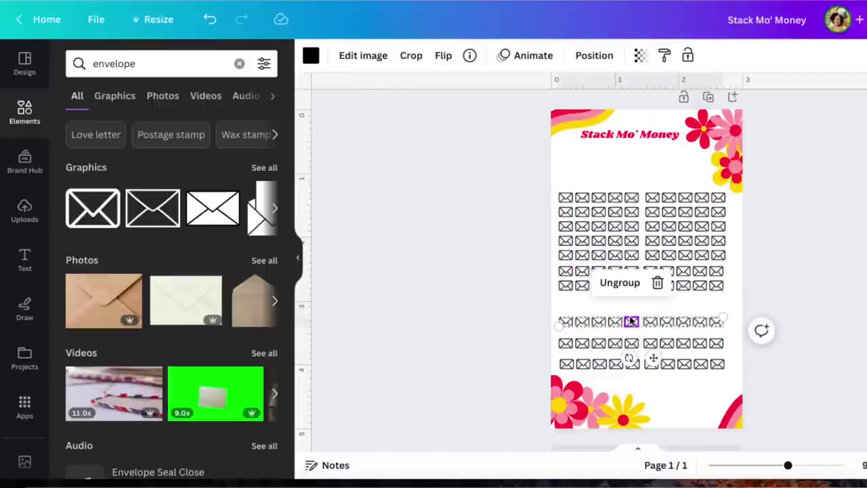
left_click_drag(577, 286, 579, 302)
left_click_drag(630, 275, 614, 204)
double_click(620, 242)
left_click(616, 226)
- Select all ten envelope rows and space them evenly with Tidy up
left_click_drag(644, 380, 629, 167)
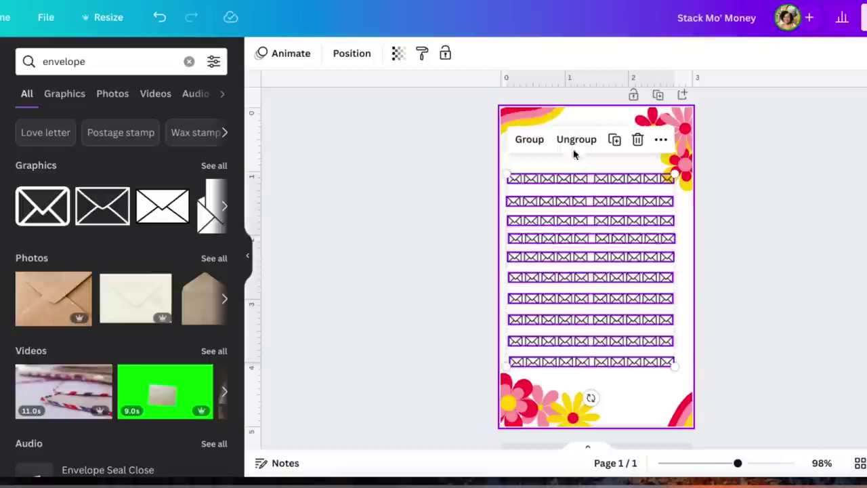
left_click(661, 139)
mouse_move(668, 306)
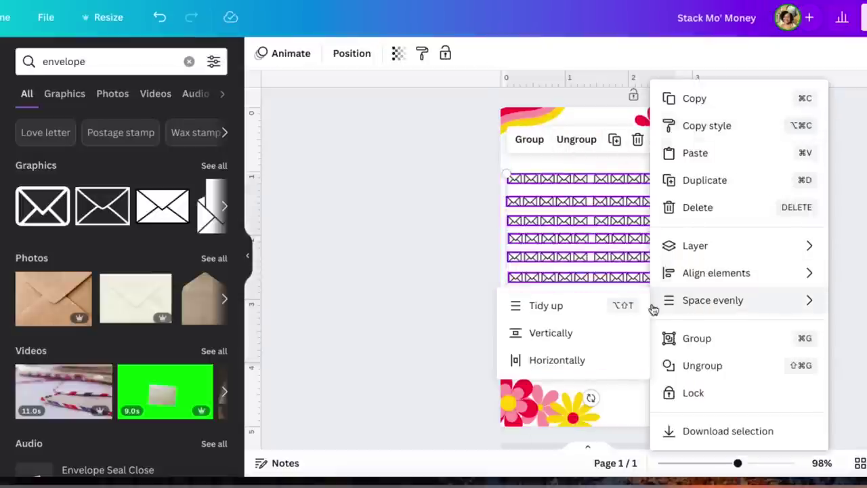
left_click(569, 315)
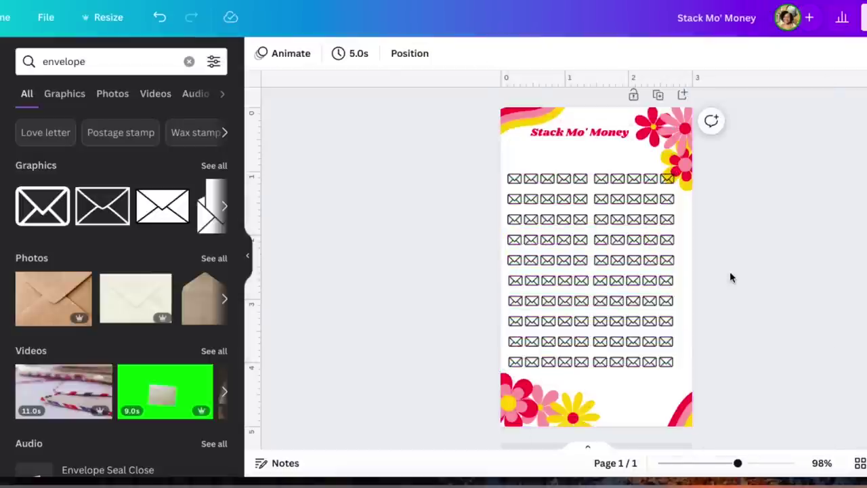
- Move the lowest flower of the upper corner cluster outward, clear of the top envelope row, and select the title
left_click(681, 178)
left_click_drag(638, 186, 652, 179)
left_click(745, 149)
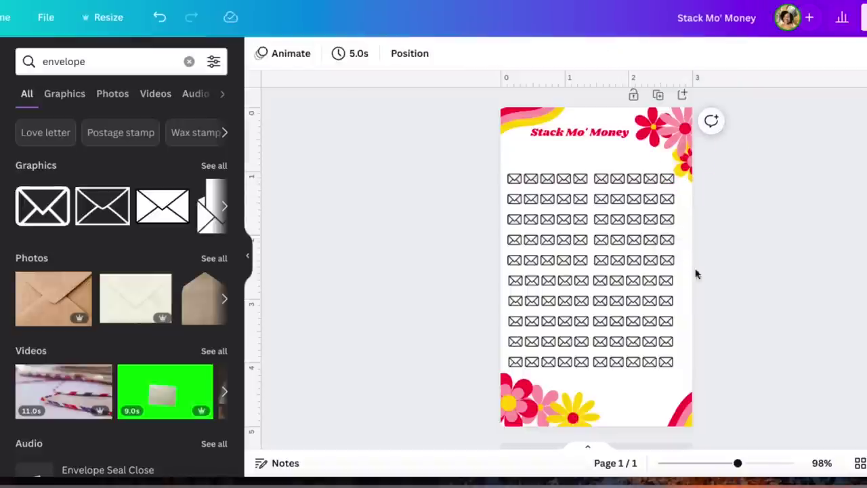
left_click(559, 139)
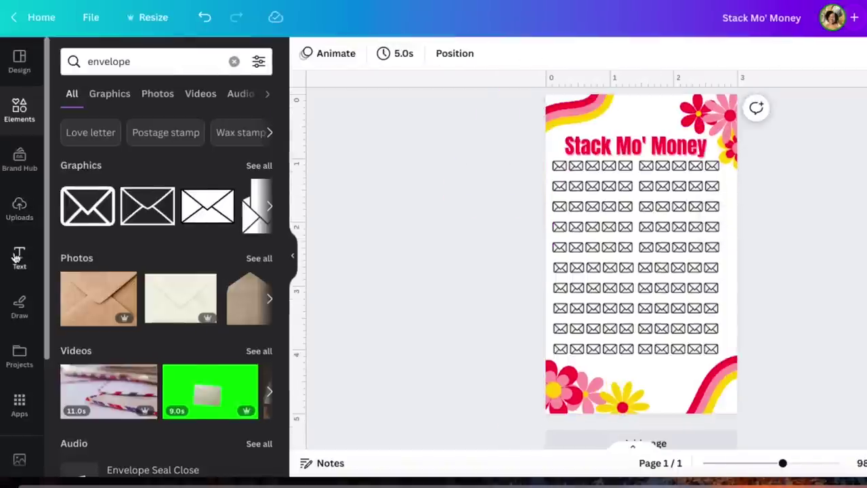
- Add a size 10 body text box reading "1" and place it under the first envelope of the top row
left_click(24, 249)
left_click(112, 304)
key("BackSpace")
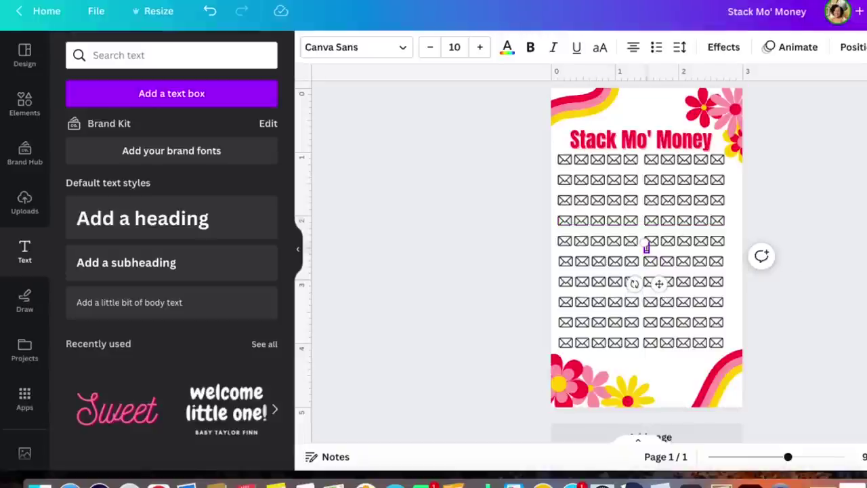
left_click(651, 233)
left_click_drag(648, 244, 565, 171)
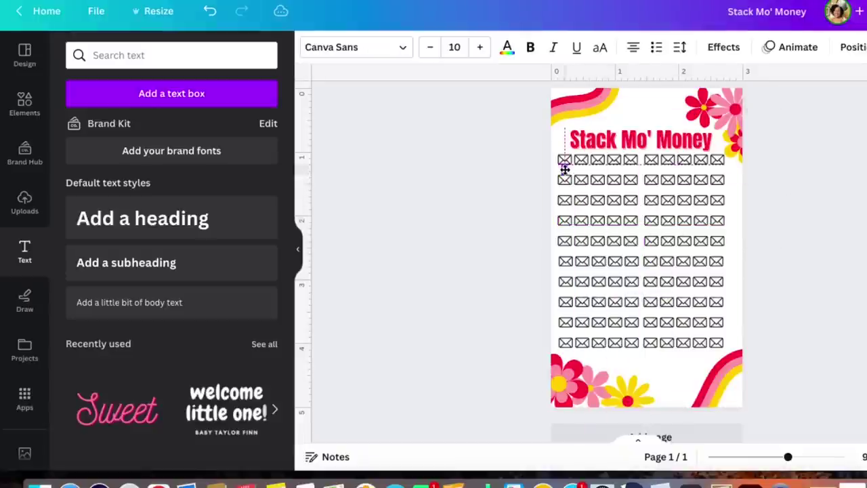
left_click(523, 199)
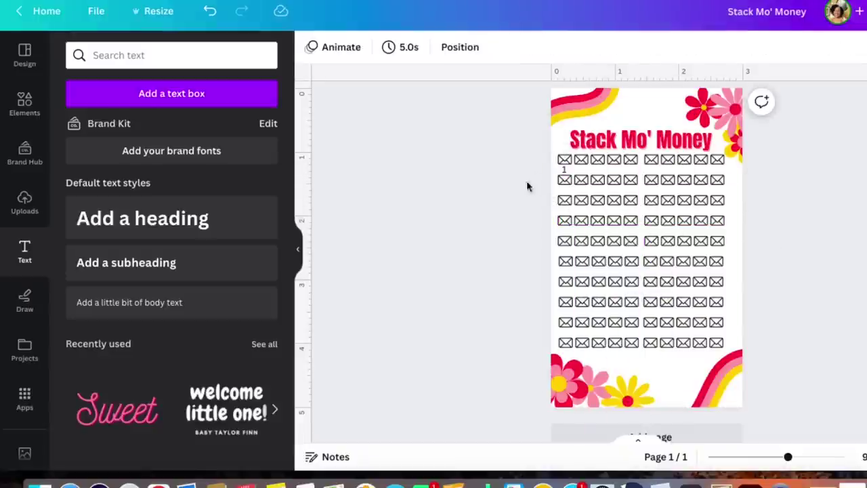
- Copy the "1" and paste it under each of the other four envelopes in the top row's first half
right_click(564, 170)
right_click(521, 179)
left_click(821, 154)
left_click(565, 171)
key("super+v")
left_click_drag(585, 194, 630, 170)
left_click(592, 180)
left_click(614, 180)
left_click(626, 181)
left_click(763, 207)
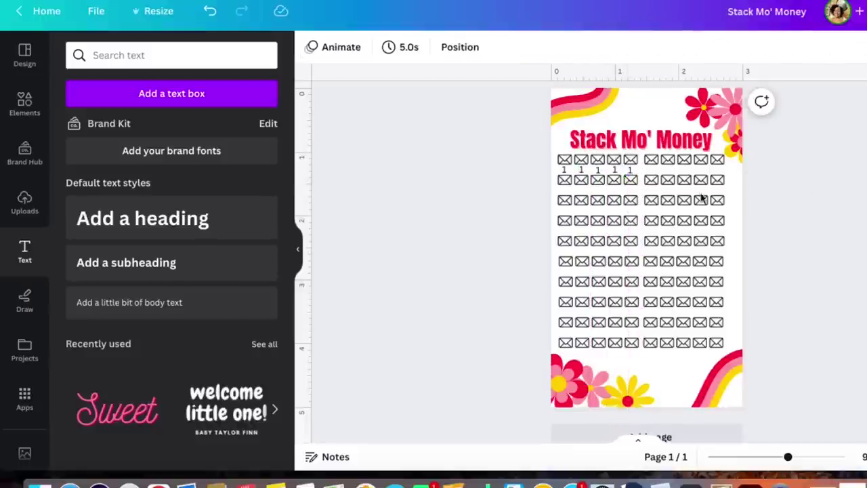
- Place copies of the "1" under the five envelopes in the top row's second half
left_click(629, 174)
left_click_drag(641, 181, 669, 175)
left_click(813, 163)
key("super+v")
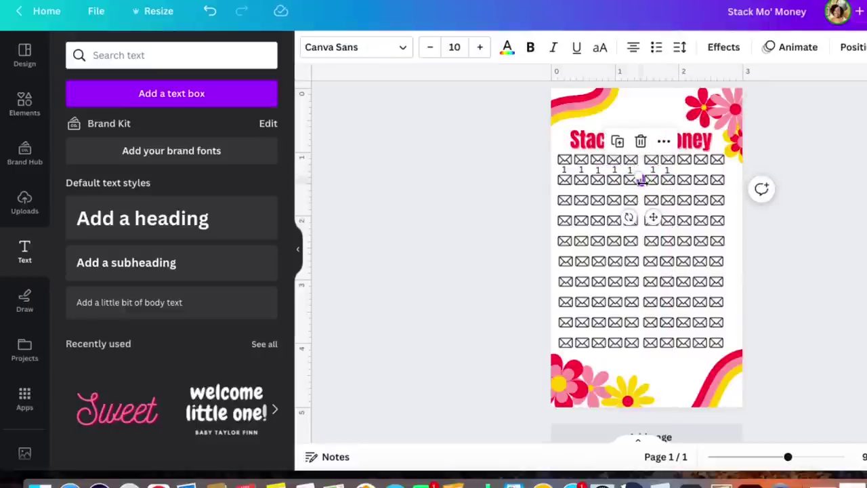
left_click(759, 174)
left_click_drag(641, 183, 702, 172)
left_click(641, 181)
left_click(641, 181)
left_click_drag(641, 181, 718, 170)
left_click(683, 173)
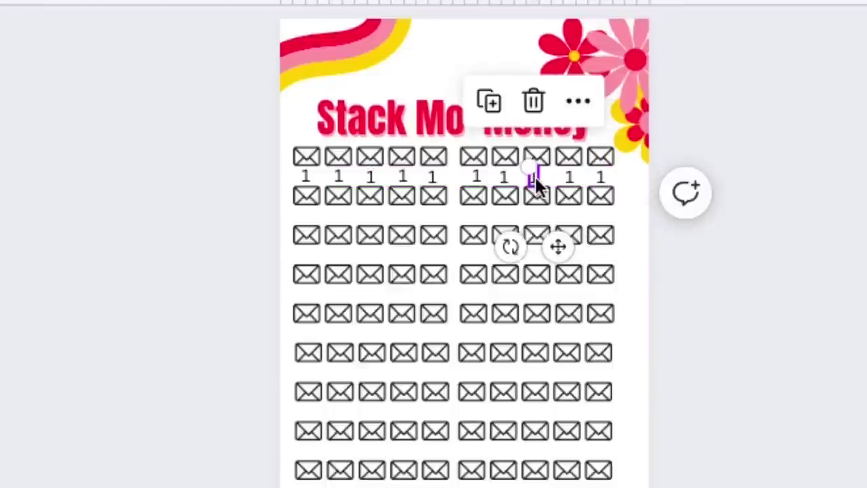
left_click_drag(537, 179, 747, 147)
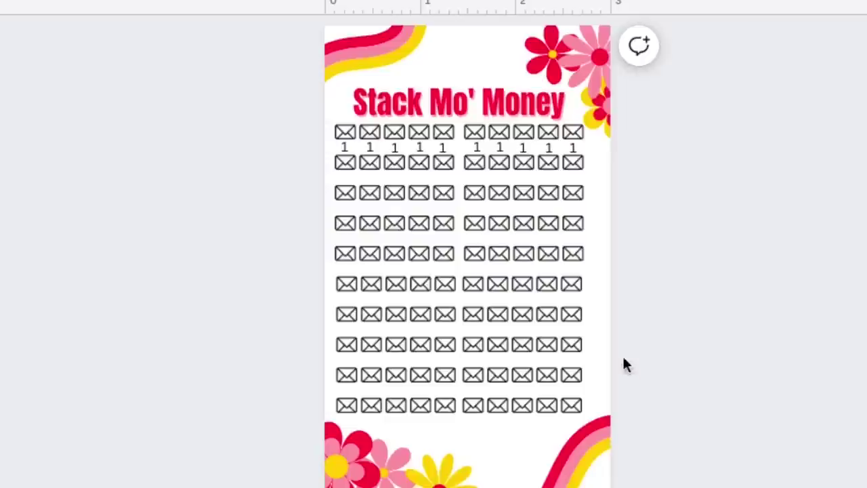
- Select the five "1" labels in the top row's second half and space them evenly horizontally
left_click(598, 173)
left_click_drag(599, 173, 572, 172)
left_click(524, 147, "shift")
left_click(500, 148, "shift")
left_click(477, 147, "shift")
left_click(590, 91)
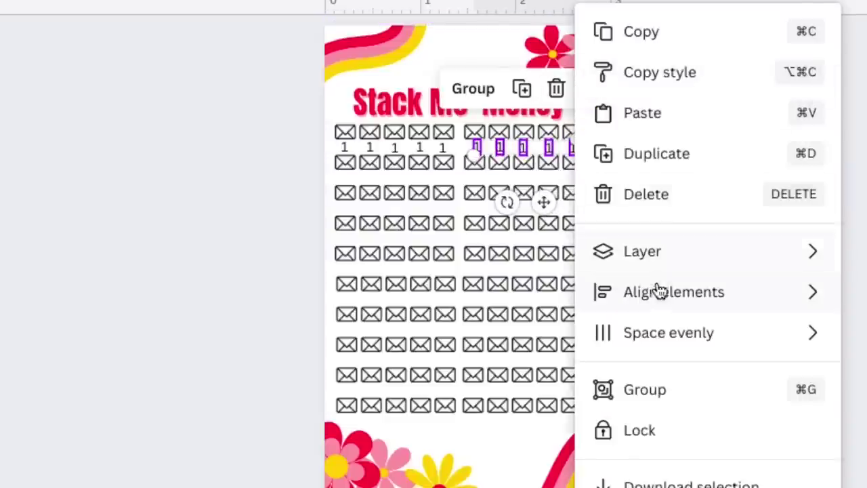
mouse_move(658, 296)
mouse_move(640, 335)
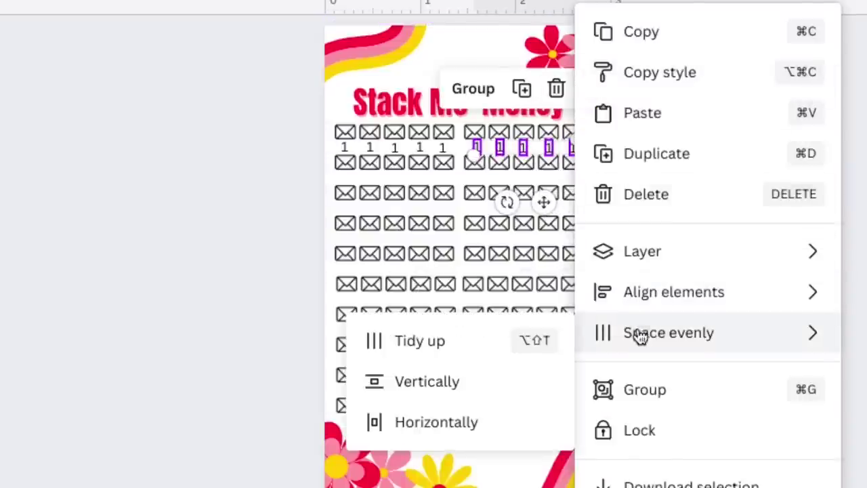
left_click(440, 420)
- Select the five "1" labels in the top row's first half and space them evenly with Tidy up
left_click(458, 150)
left_click(442, 147)
left_click(419, 148, "shift")
left_click(394, 149, "shift")
left_click(344, 147, "shift")
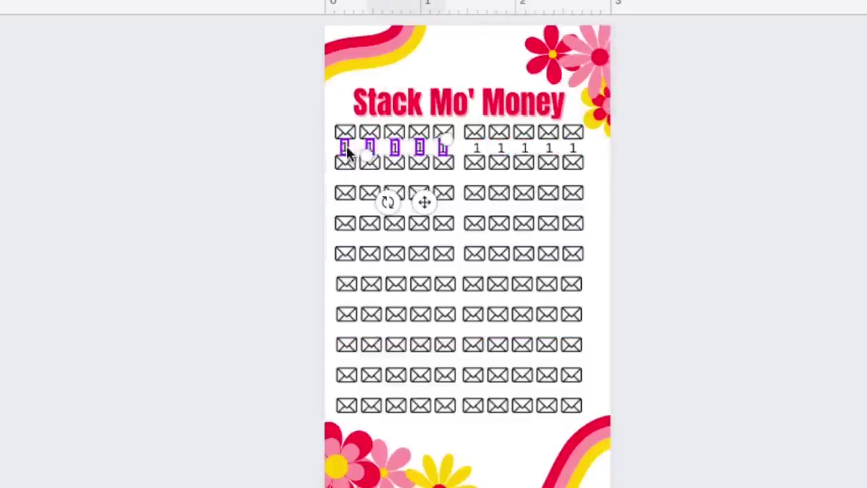
left_click(459, 89)
mouse_move(515, 333)
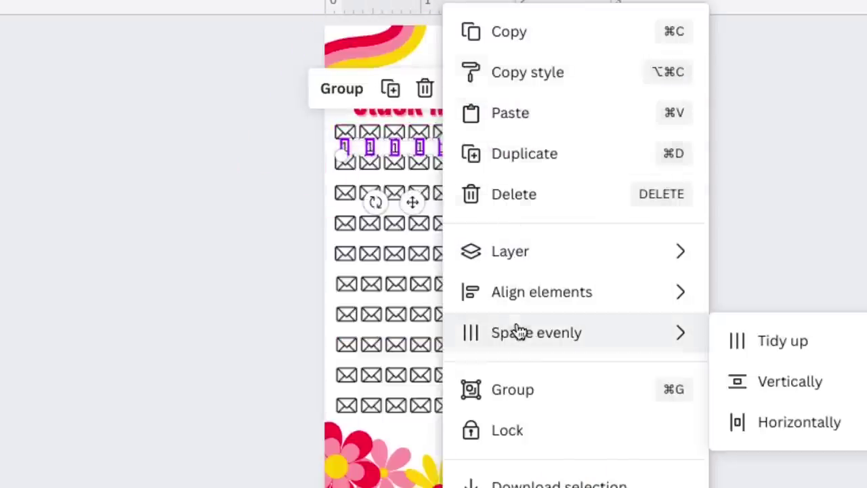
left_click(739, 344)
- Group the five "1" labels of the top row's second half and duplicate number groups beneath the remaining envelope rows
left_click(574, 147)
left_click(549, 147, "shift")
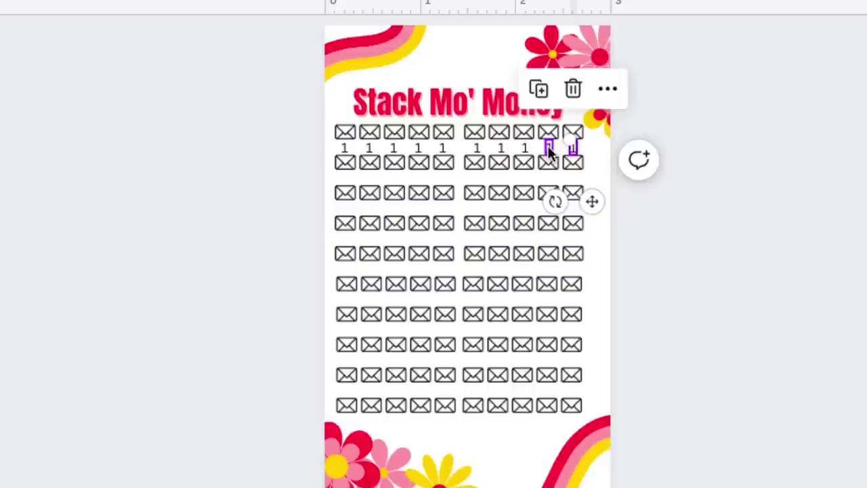
left_click(525, 147, "shift")
left_click(500, 147, "shift")
left_click(476, 147, "shift")
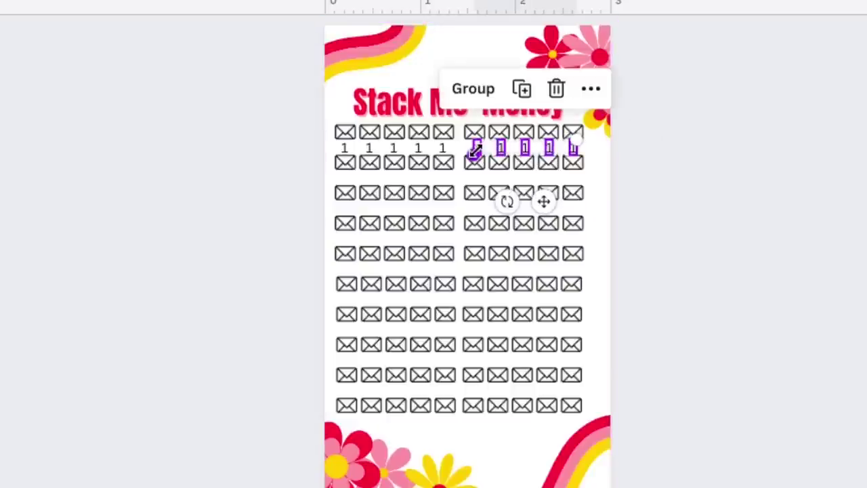
left_click(477, 90)
key("ctrl+d")
left_click_drag(517, 165, 519, 287)
key("ctrl+d")
key("ctrl+d")
key("ctrl+d")
key("ctrl+d")
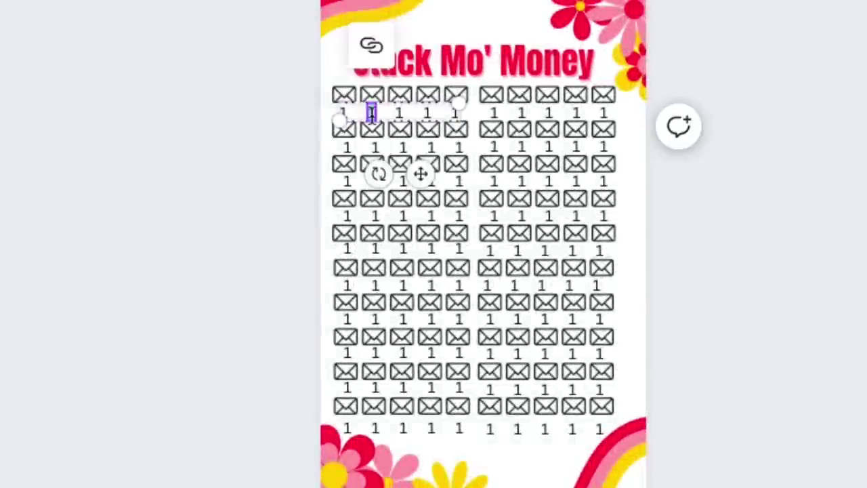
- Change the second, third and fourth labels under the top envelope row to 2, 3 and 4
type("2")
double_click(399, 114)
type("3")
double_click(428, 112)
type("4")
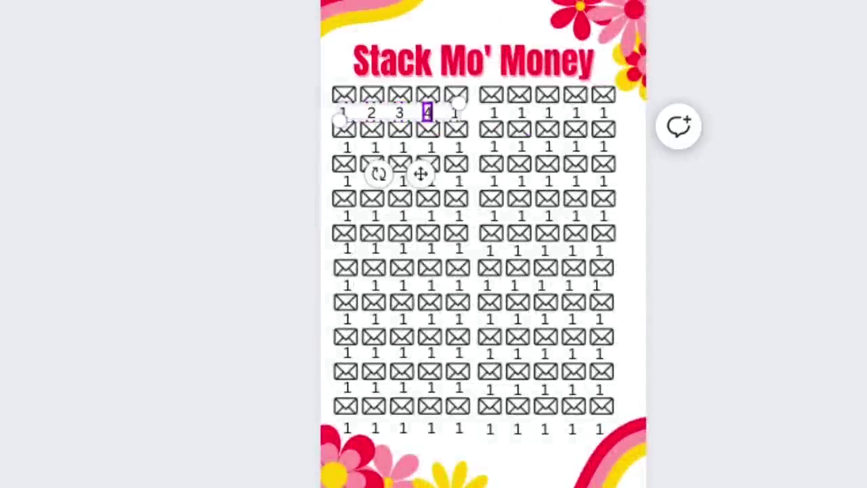
- Ungroup the first five labels under the top envelope row and change the fifth one to 5
left_click(452, 117)
left_click(786, 140)
left_click(458, 113)
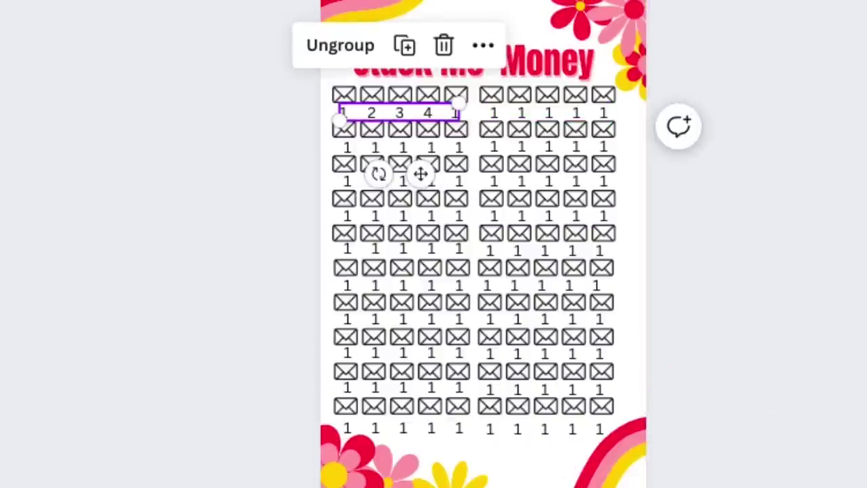
key("ctrl+plus")
scroll(818, 291, "up", 3)
left_click(171, 140)
left_click(436, 155)
left_click(290, 91)
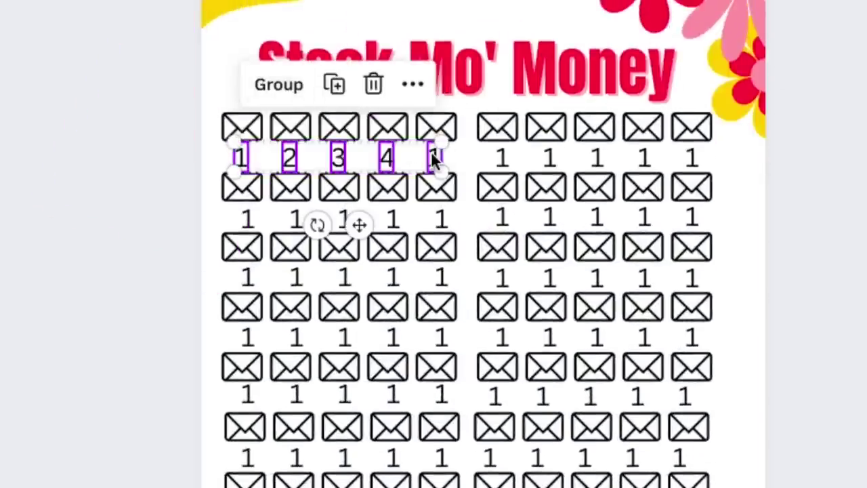
left_click(778, 149)
double_click(434, 158)
type("5")
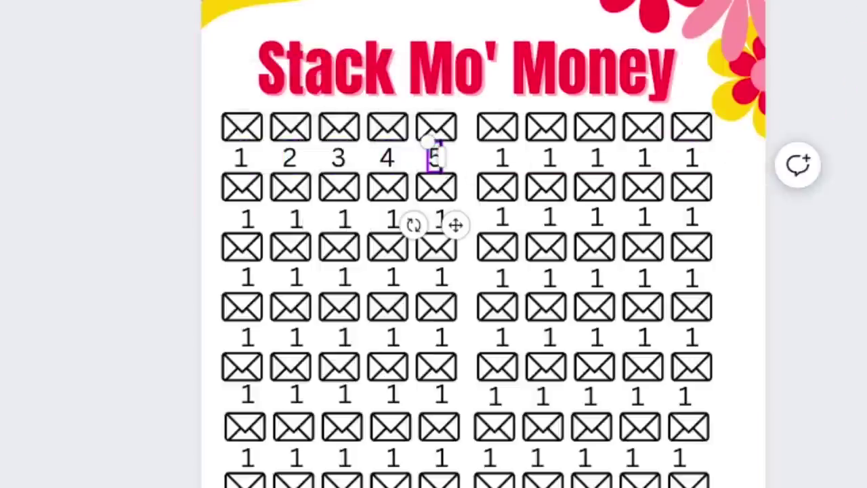
- Ungroup the second five labels under the top envelope row and change the first two of them to 6 and 7
left_click(499, 161)
left_click(513, 94)
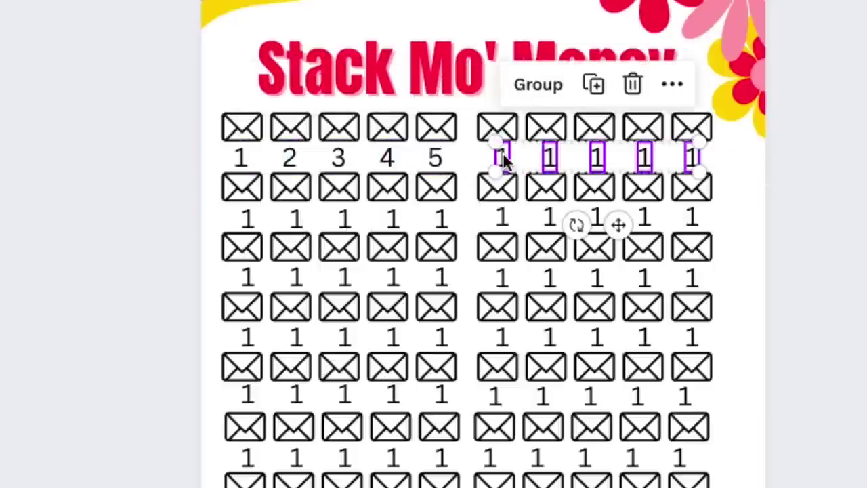
left_click(823, 162)
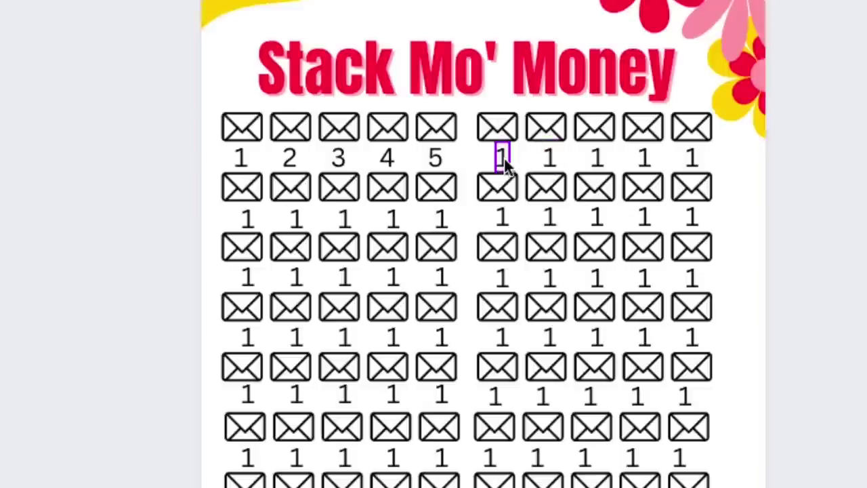
double_click(502, 159)
type("6")
double_click(549, 159)
type("7")
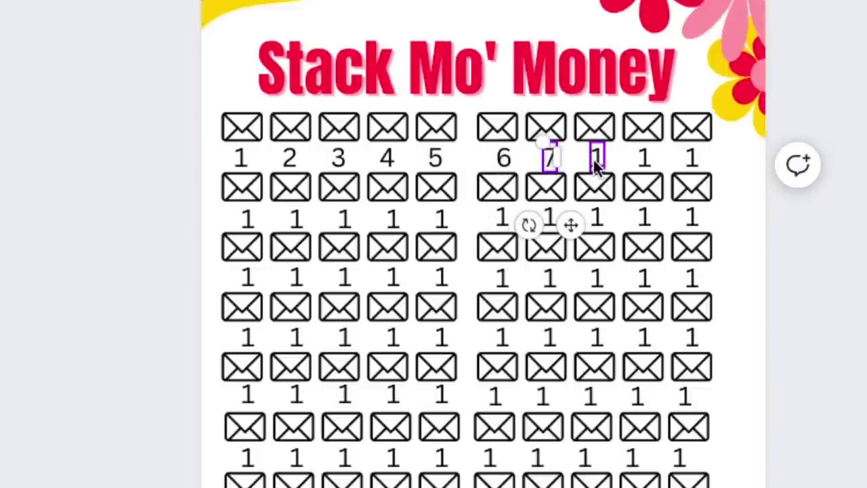
- Change the last three labels under the top envelope row to 8, 9 and 10, making the 10 fit on one line
double_click(596, 159)
type("8")
double_click(644, 158)
type("9")
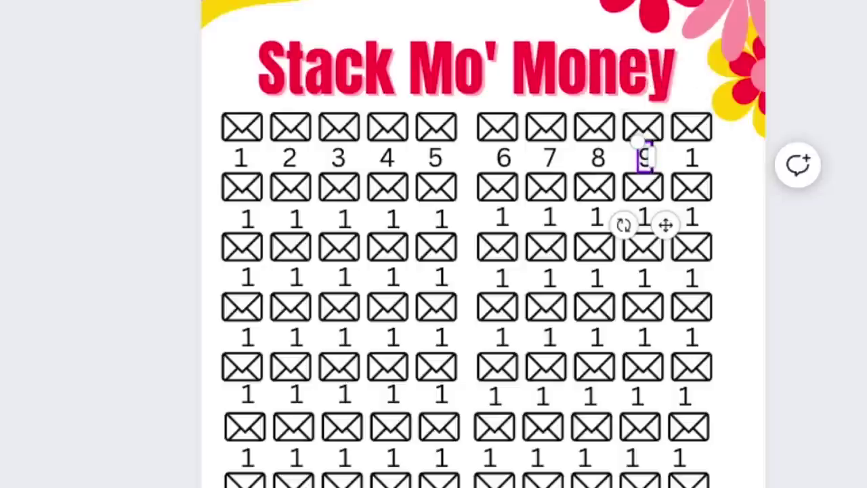
double_click(691, 158)
type("10")
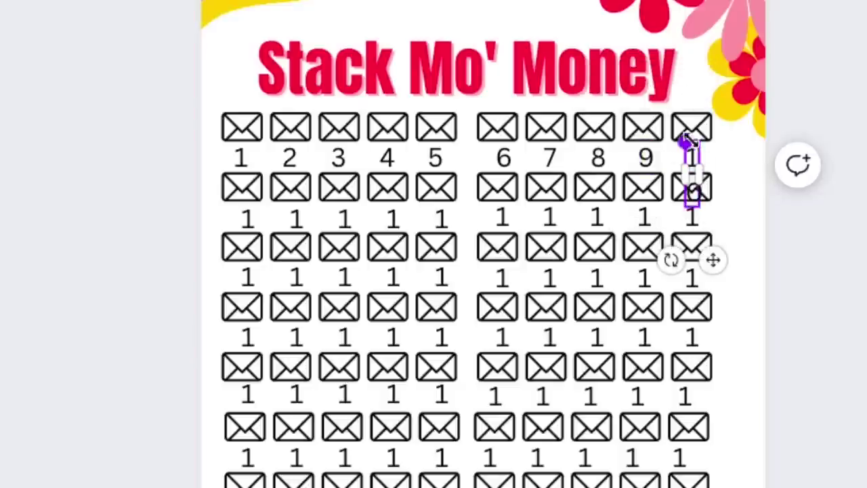
left_click_drag(698, 175, 675, 175)
- Ungroup the first five labels under the second envelope row and change the first one to 11
scroll(682, 228, "down", 3)
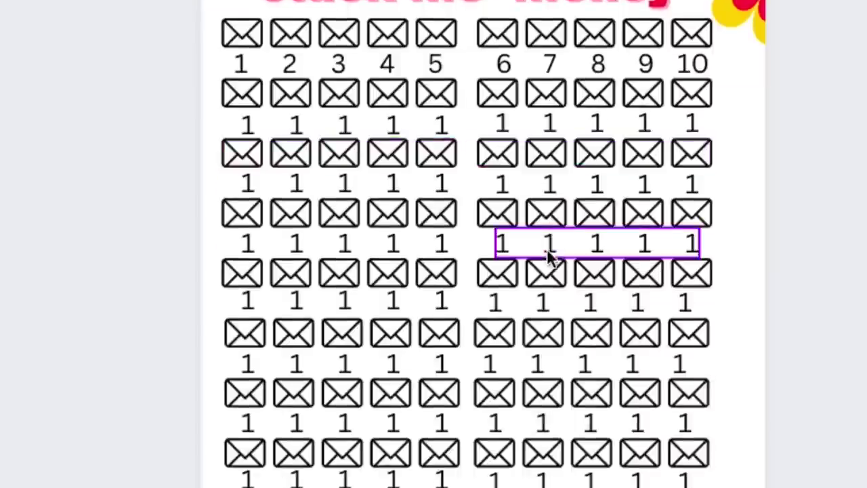
left_click(246, 128)
left_click(281, 52)
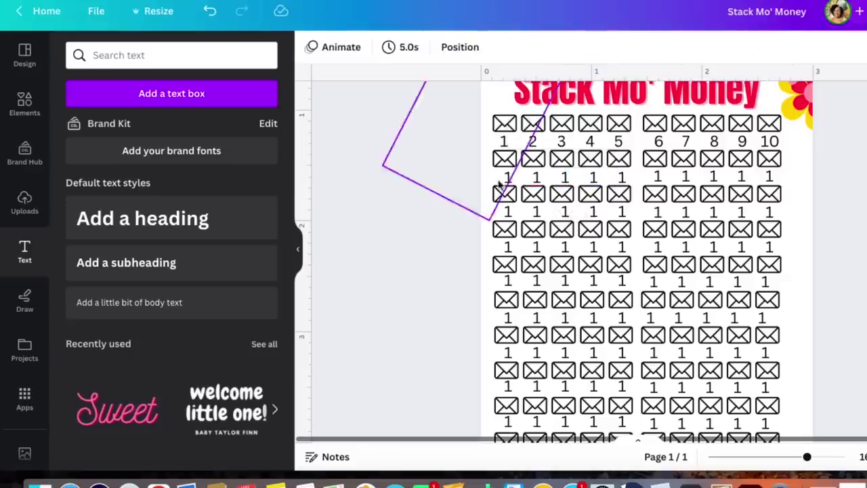
double_click(248, 126)
type("11")
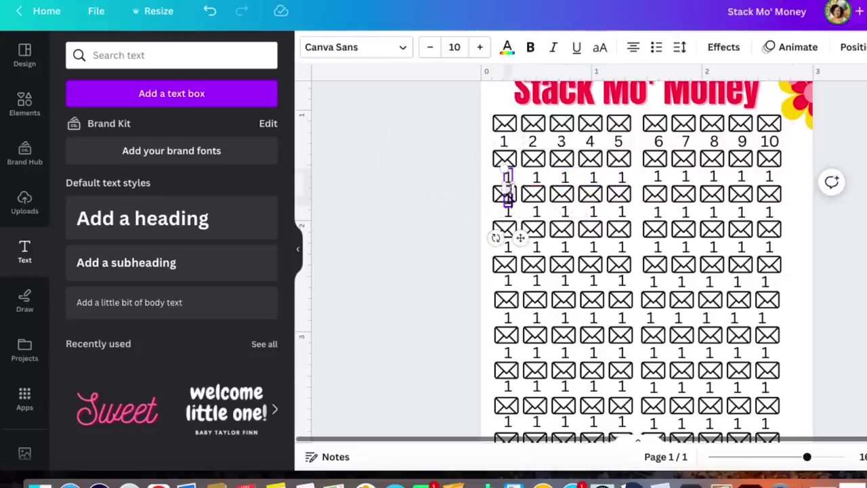
- Widen the 11 label onto one line, change the label beside it to 12, and centre both under their envelopes
left_click_drag(513, 189, 536, 181)
left_click(472, 187)
left_click(472, 183)
left_click(543, 181)
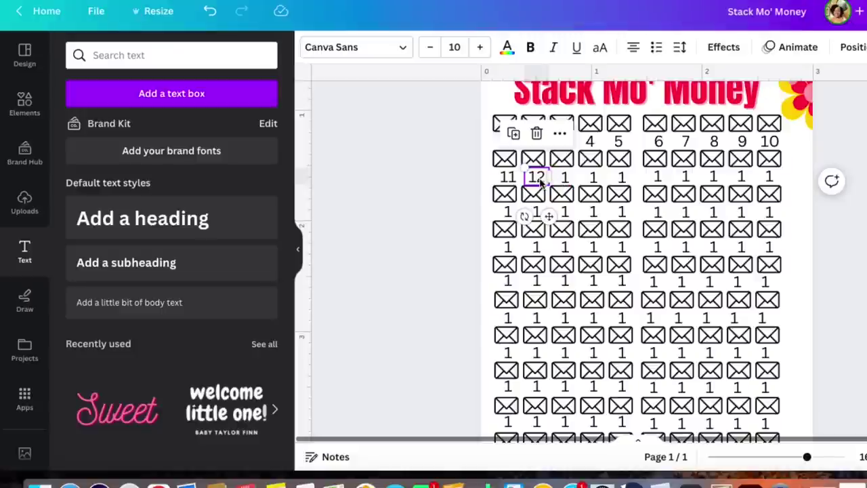
left_click(512, 180)
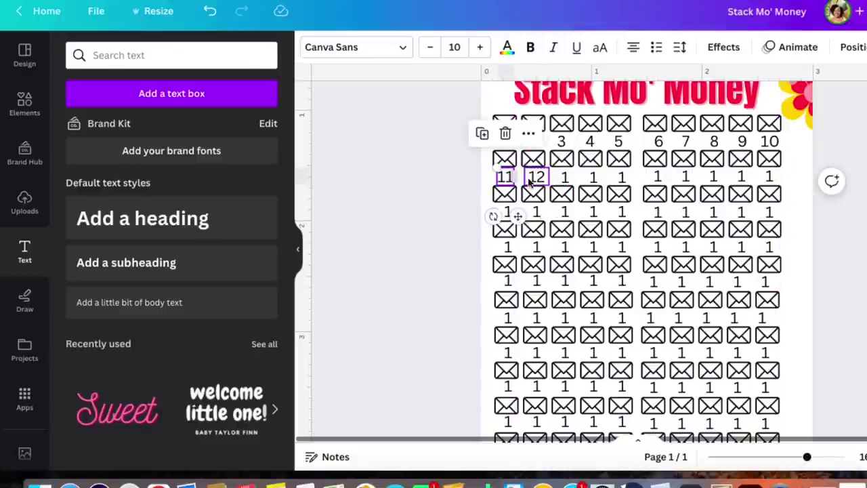
left_click(533, 180)
- Replace the third label under the second envelope row with a duplicate of the 12 label, changed to 13
left_click(563, 178)
key("BackSpace")
left_click(539, 176)
key("super+d")
left_click_drag(554, 197, 562, 178)
double_click(563, 178)
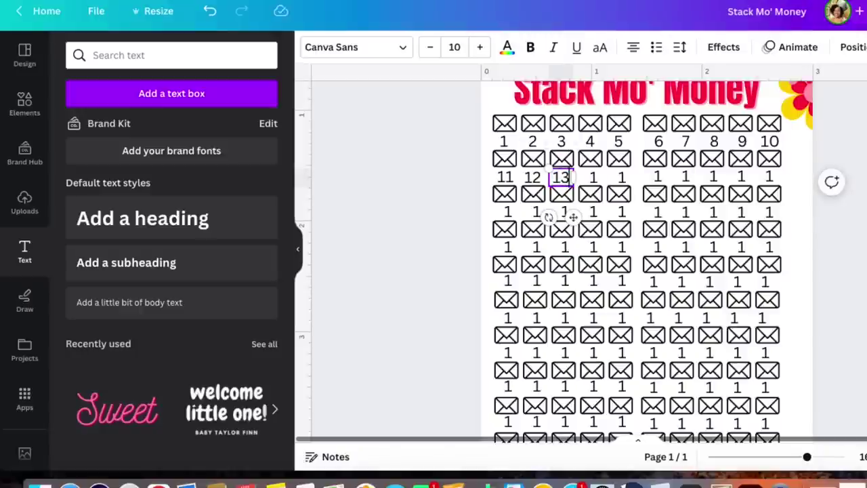
- Delete all remaining "1" labels under the second envelope row, from the fourth envelope to the last
left_click(591, 177)
key("Delete")
left_click(622, 177)
key("Delete")
left_click(657, 177)
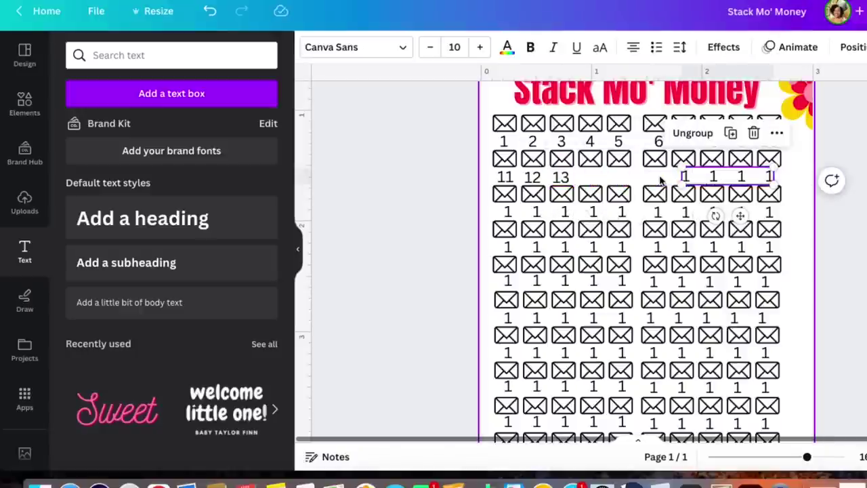
key("Delete")
- Place duplicated number labels under the fourth and fifth envelopes of the second row and change them to 14 and 15
left_click(562, 178)
key("ctrl+d")
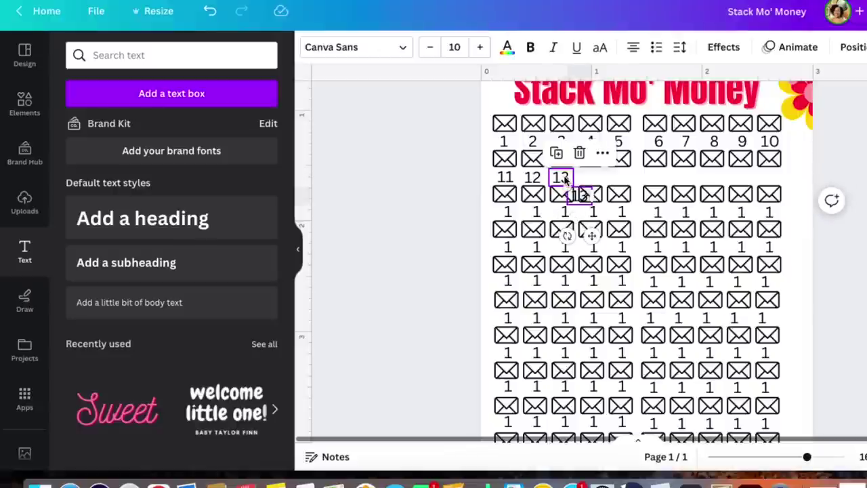
left_click_drag(581, 199, 591, 177)
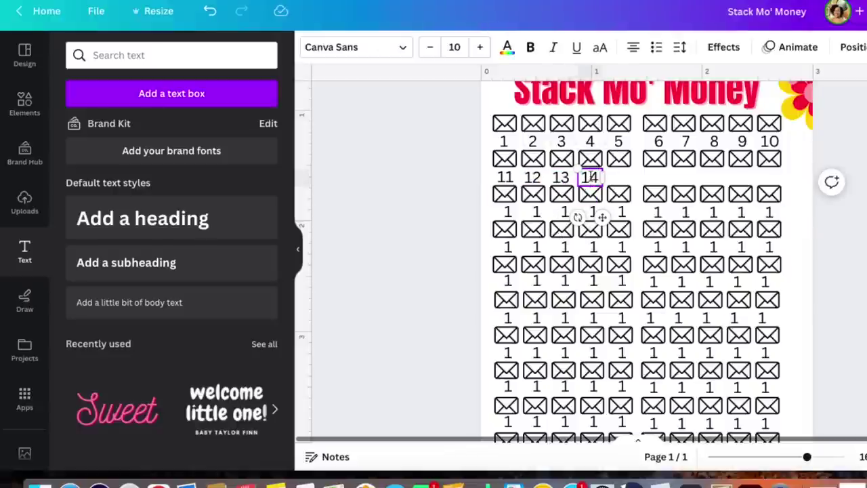
left_click(592, 180)
left_click(592, 181)
key("ctrl+d")
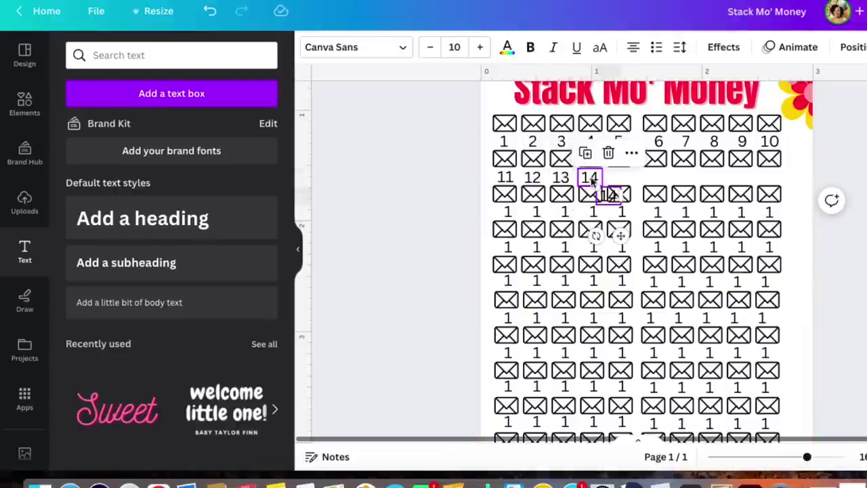
left_click_drag(608, 195, 618, 176)
double_click(618, 177)
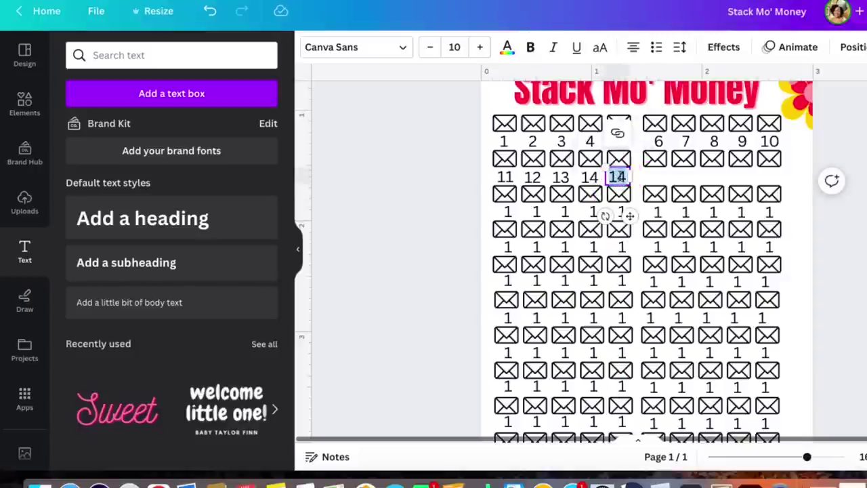
left_click(617, 178)
- Place duplicated number labels under the sixth and seventh envelopes of the second row and change them to 16 and 17
left_click(617, 177)
key("ctrl+d")
left_click_drag(642, 201, 660, 182)
double_click(654, 178)
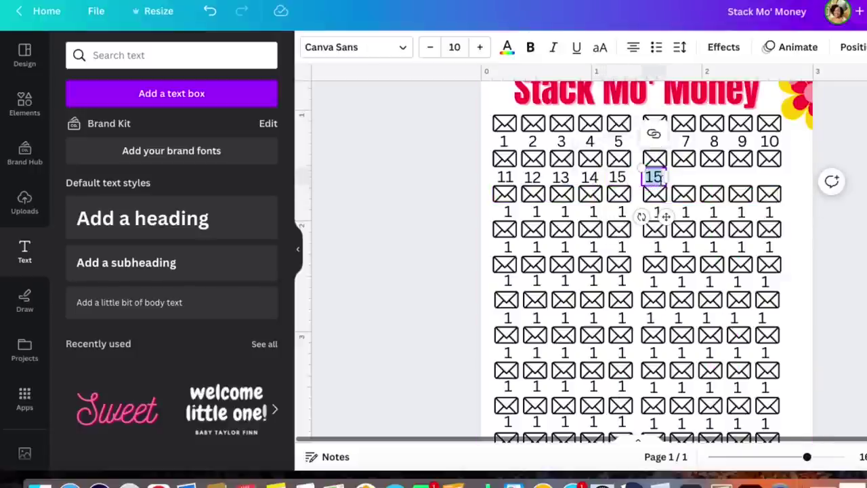
left_click(753, 206)
left_click(661, 177)
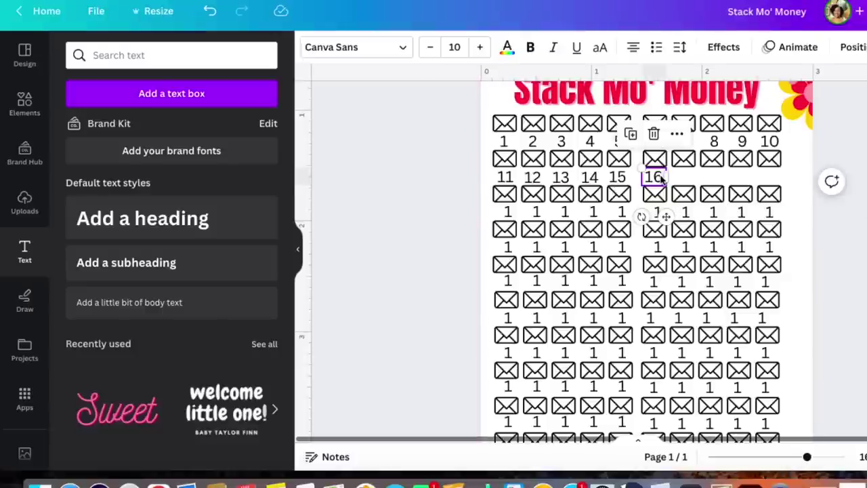
key("super+d")
left_click_drag(673, 196, 684, 180)
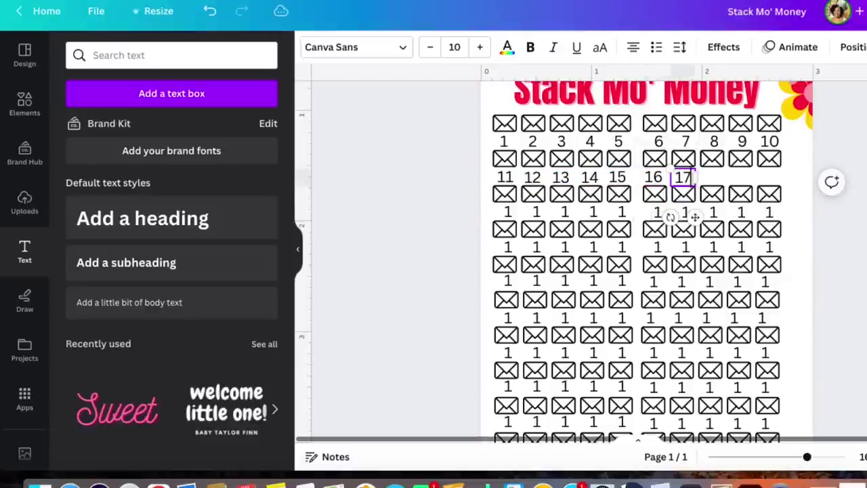
left_click(844, 227)
- Place duplicated number labels under the eighth and ninth envelopes of the second row and change them to 18 and 19
left_click(683, 178)
key("ctrl+d")
left_click_drag(702, 196, 713, 176)
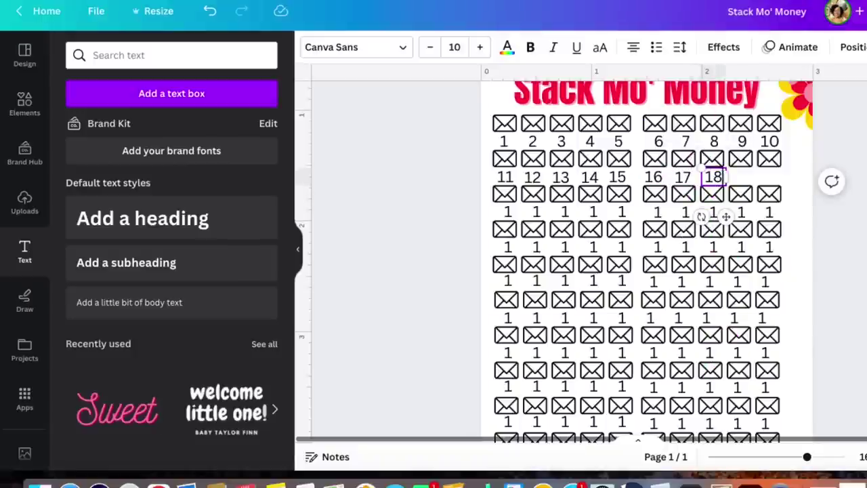
left_click(849, 245)
left_click(713, 177)
key("ctrl+d")
left_click_drag(734, 197, 742, 177)
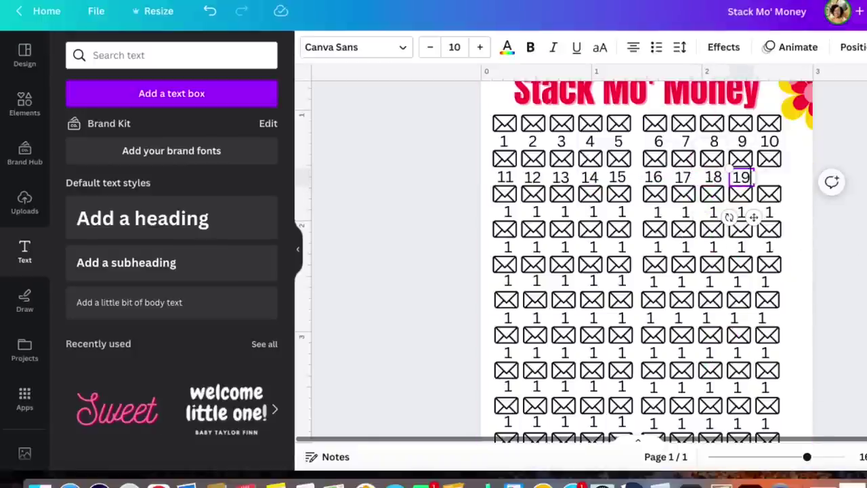
left_click(836, 225)
- Duplicate the 19 label under the last envelope of the second row and change the copy to 20
left_click(743, 178)
key("ctrl+d")
left_click_drag(762, 196, 512, 180)
left_click(833, 257)
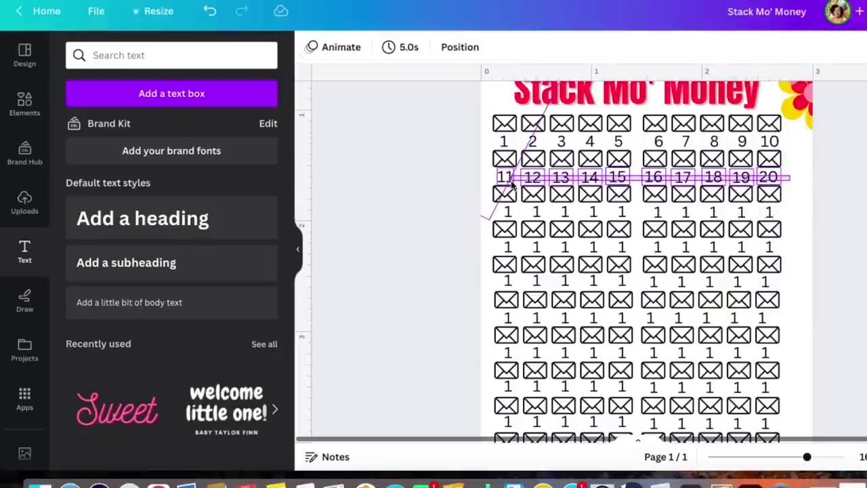
- Try spacing the labels 11 to 20 evenly across the second row, and undo the spacing
left_click_drag(514, 186, 515, 185)
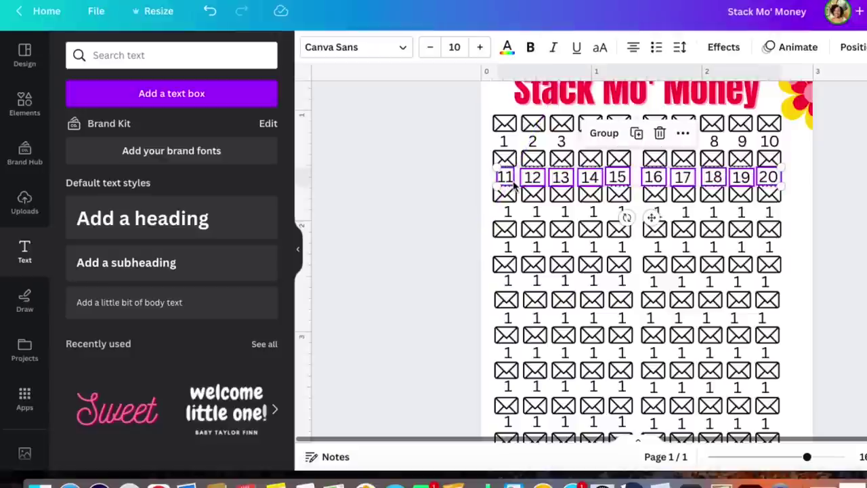
left_click(678, 134)
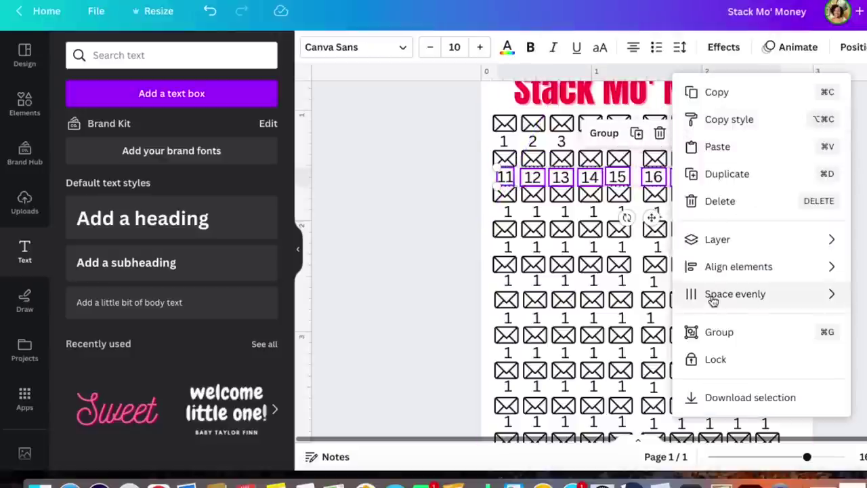
mouse_move(713, 294)
left_click(570, 299)
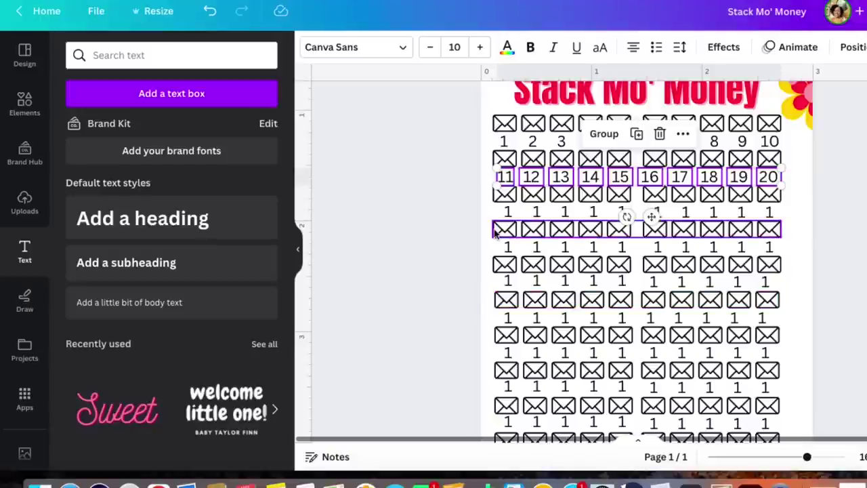
left_click(211, 12)
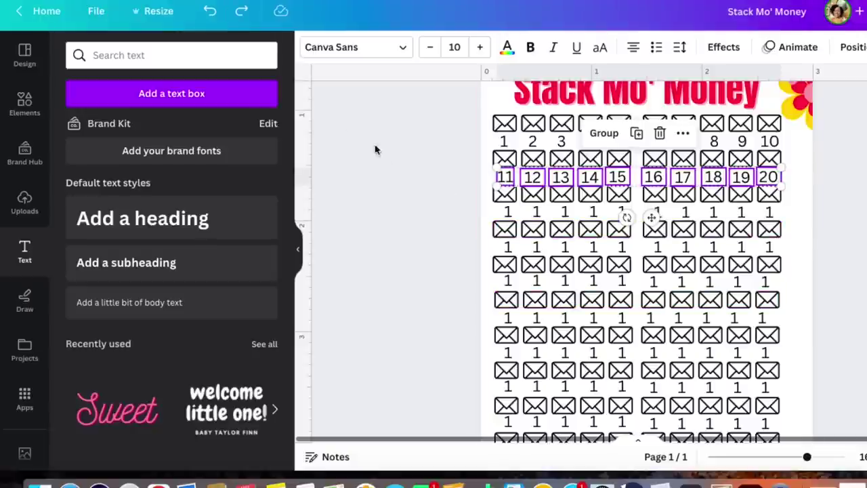
- Remove the "1" labels under the third envelope row and put a duplicate of the 11 to 20 labels there
left_click(683, 134)
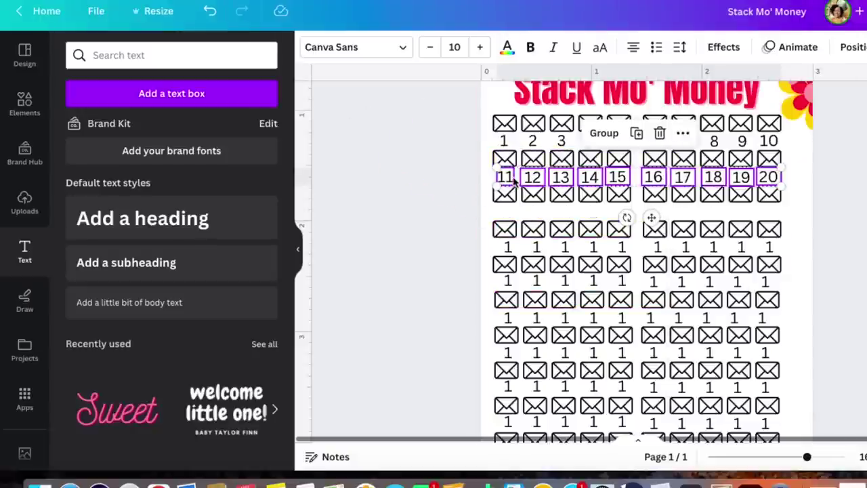
key("super+d")
left_click_drag(630, 201, 612, 214)
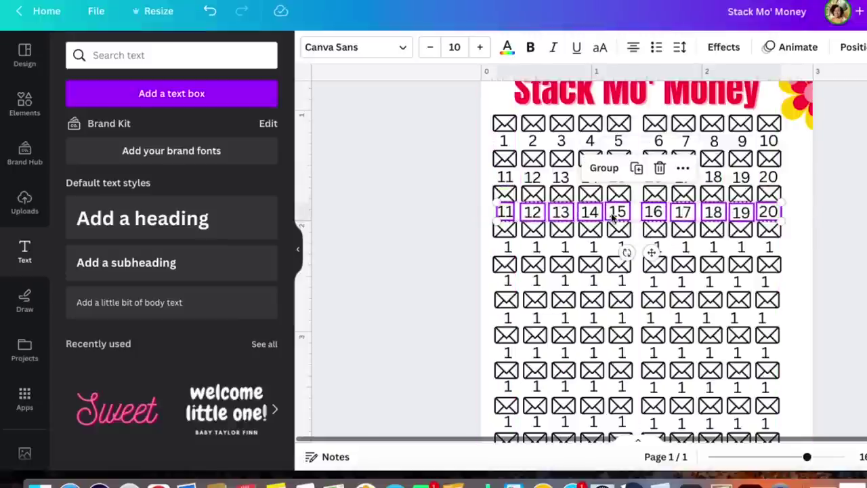
left_click(478, 223)
- Change the first three labels under the third envelope row to 21, 22 and 23
left_click(508, 212)
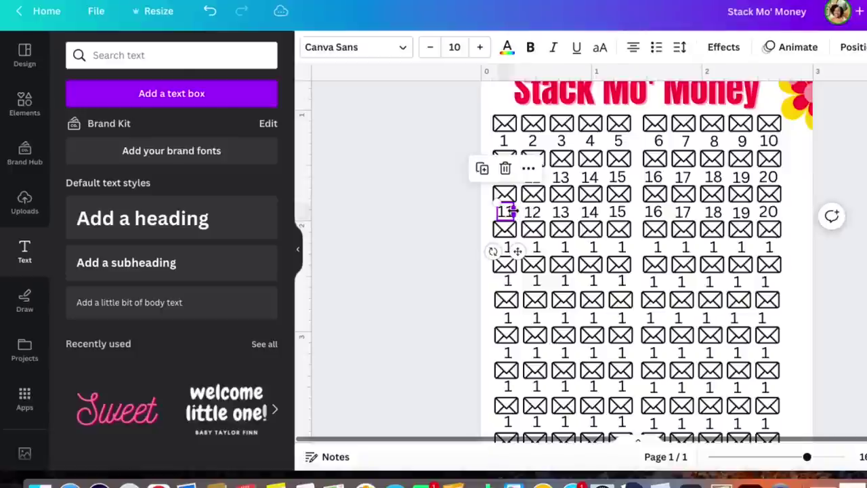
key("Delete")
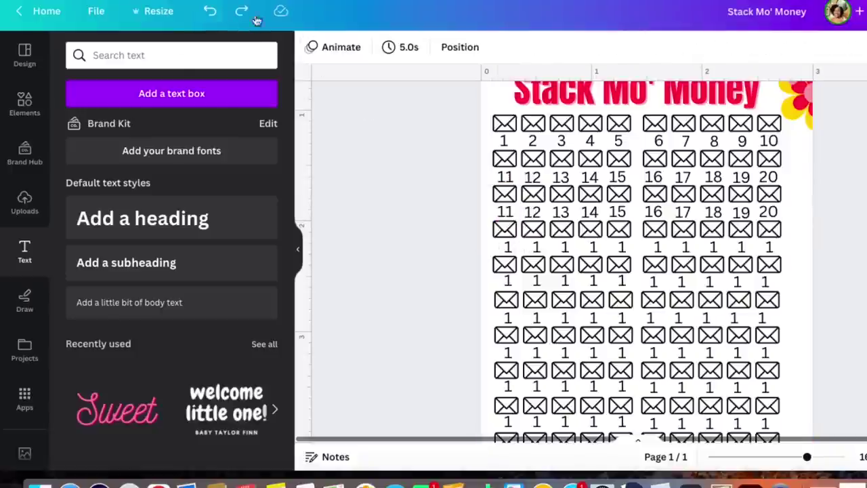
double_click(505, 213)
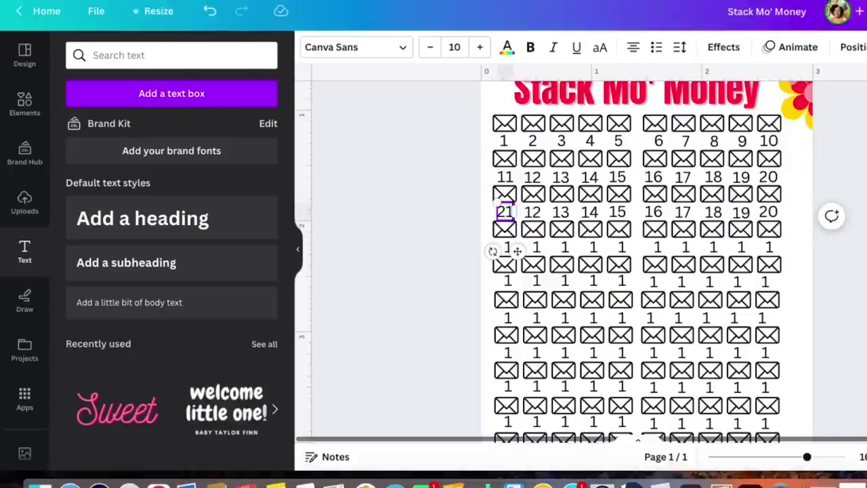
left_click(532, 212)
double_click(533, 212)
type("22")
left_click(561, 212)
double_click(562, 212)
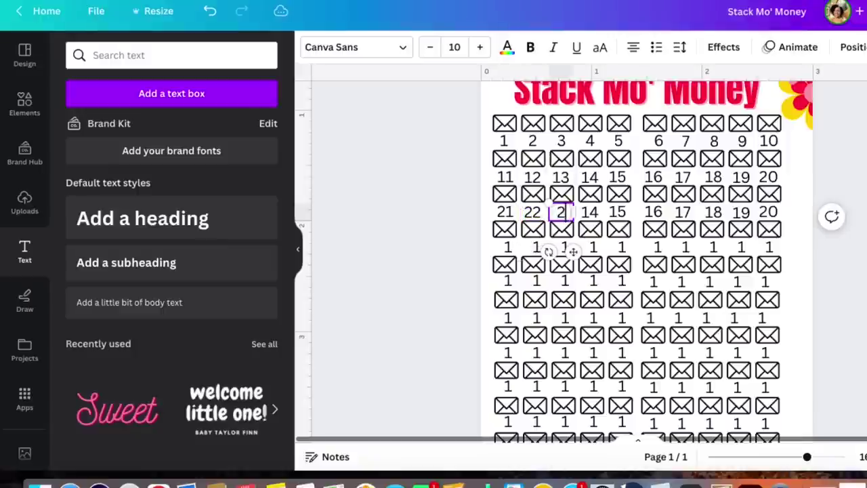
- Change the fourth, fifth and sixth labels under the third envelope row to 24, 25 and 26
double_click(591, 213)
type("24")
double_click(617, 212)
type("25")
double_click(654, 212)
- Change the last four labels under the third envelope row to 27, 28, 29 and 30
double_click(683, 212)
type("27")
double_click(713, 212)
type("28")
double_click(741, 212)
type("29")
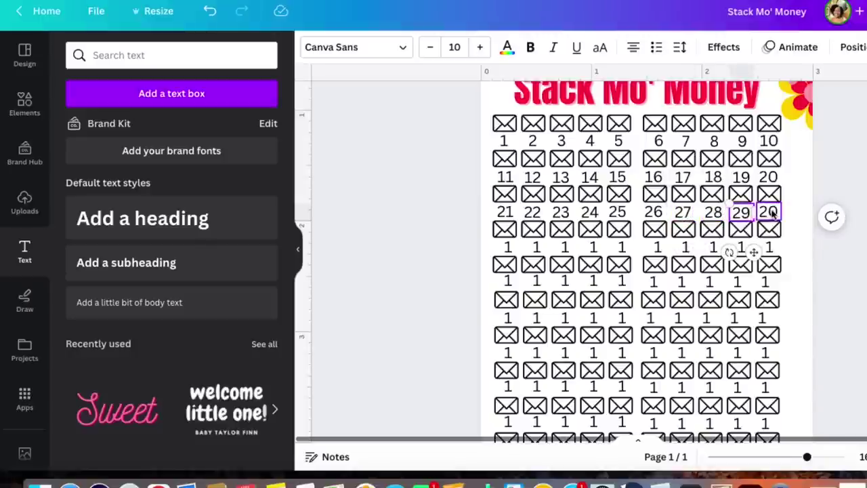
double_click(770, 212)
type("30")
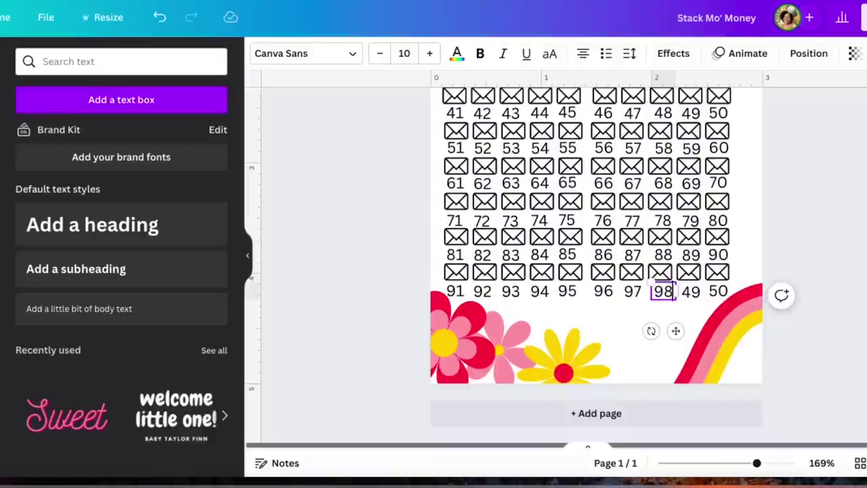
- Change the last two labels under the bottom envelope row to 99 and 100, widening the 100 text box to fit one line
double_click(691, 291)
type("99")
double_click(718, 291)
type("10")
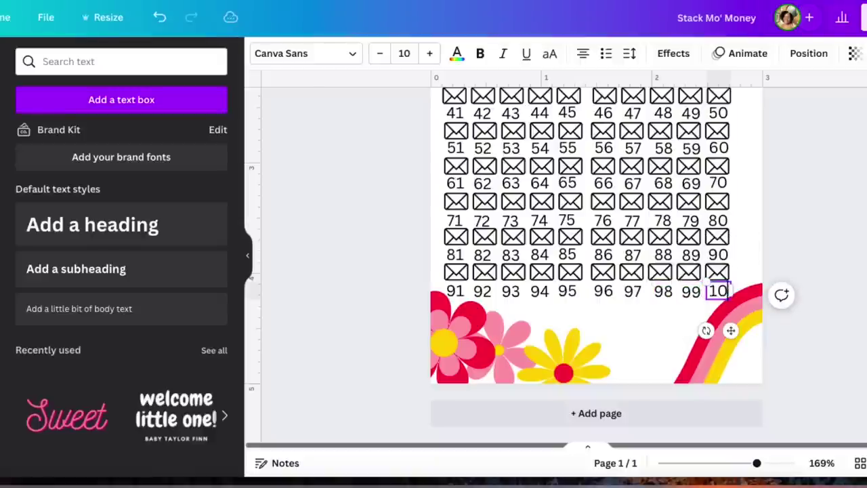
type("0")
left_click_drag(731, 298, 742, 298)
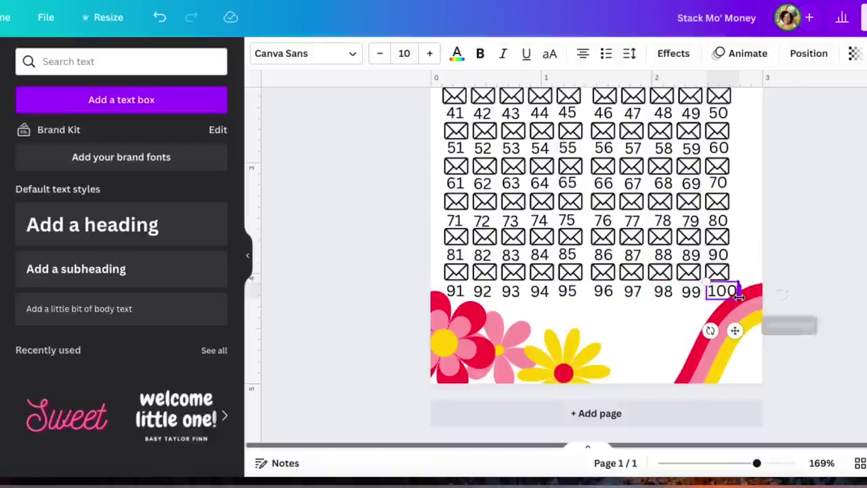
left_click(661, 327)
scroll(764, 301, "up", 5)
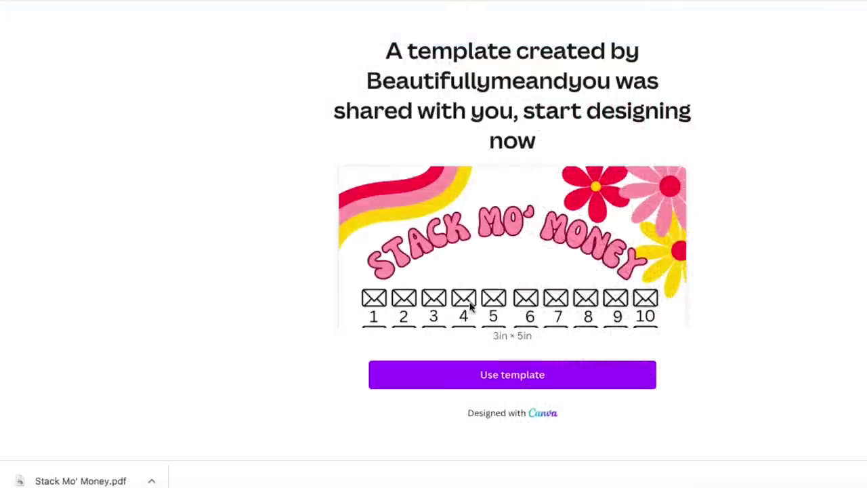
- Create an editable copy of the design from the shared Stack Mo' Money template
left_click(494, 377)
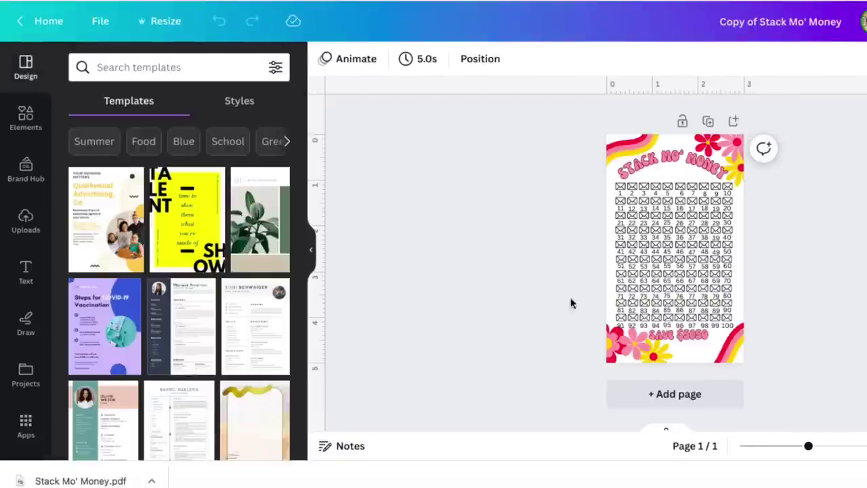
- Try replacing the red in the rainbow above the title with the brand palette's bright green throughout the design, and undo both color changes
left_click(629, 160)
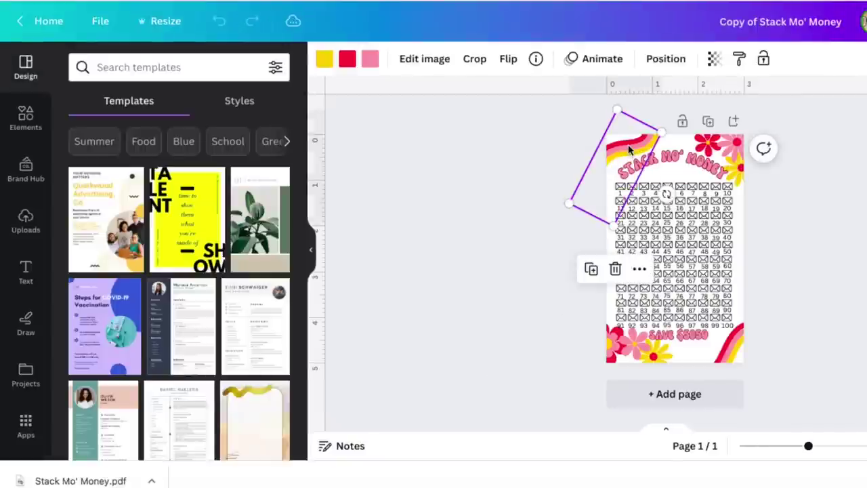
left_click(348, 59)
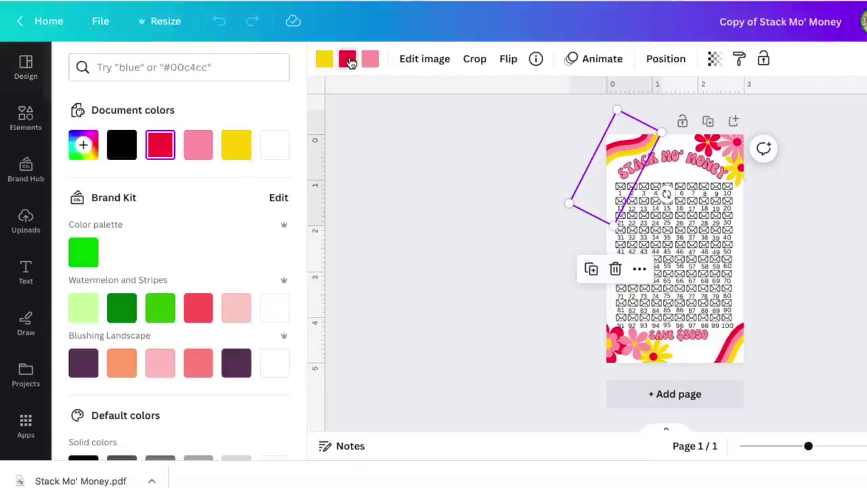
left_click(84, 261)
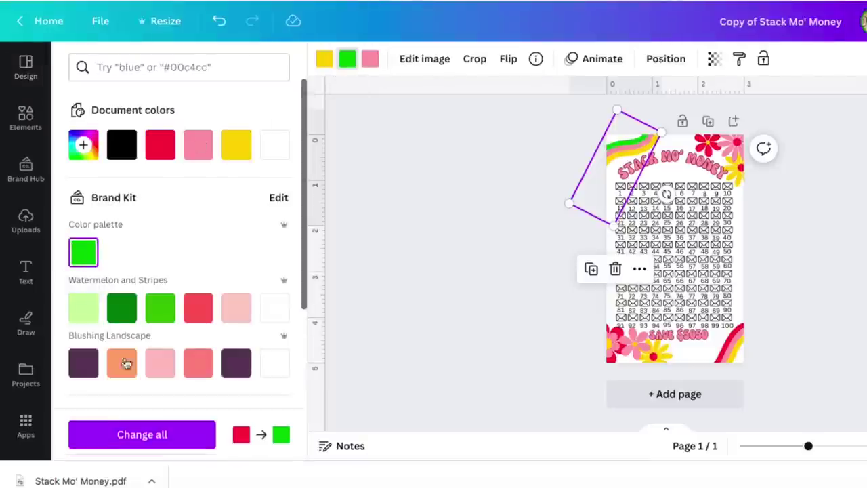
left_click(134, 433)
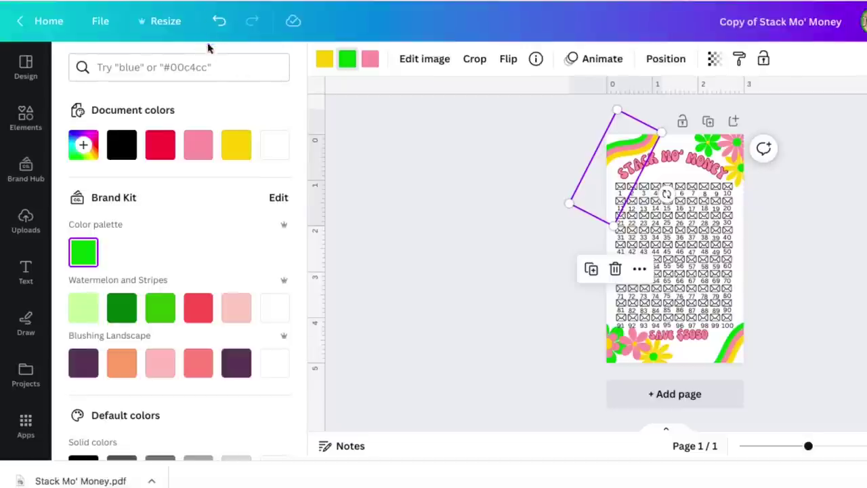
left_click(219, 22)
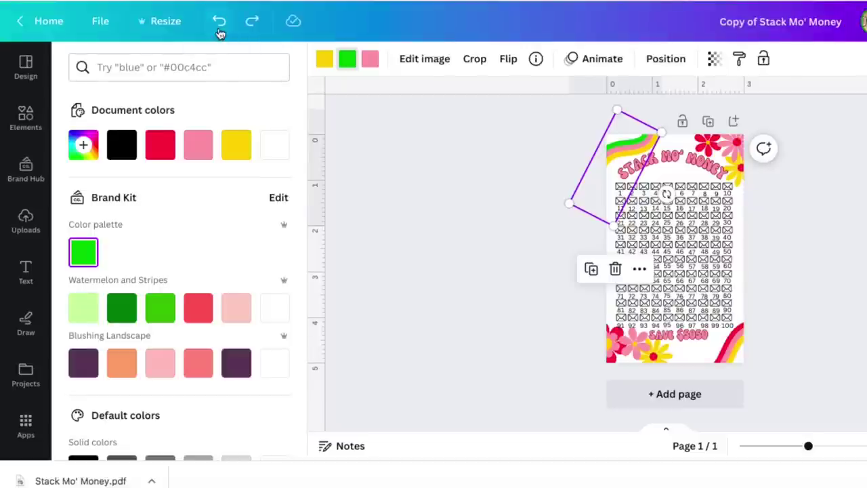
left_click(219, 27)
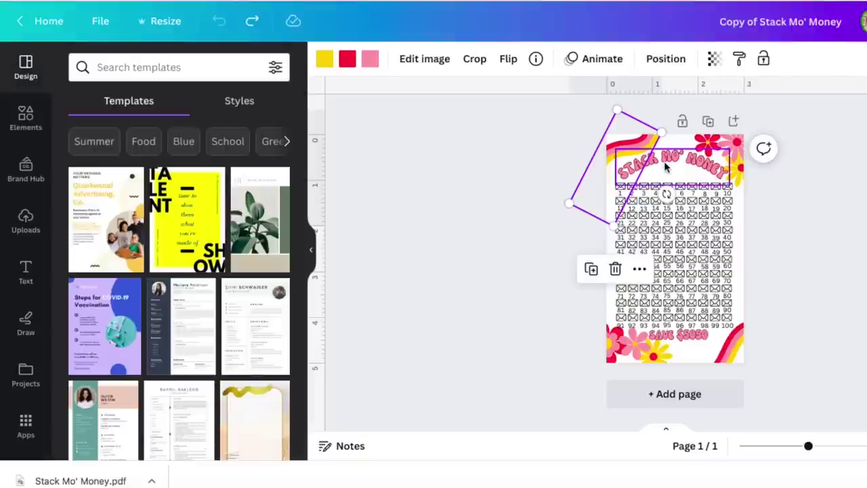
- Try the Canva Sans font on the "Stack Mo' Money" title, and undo the font change
left_click(666, 166)
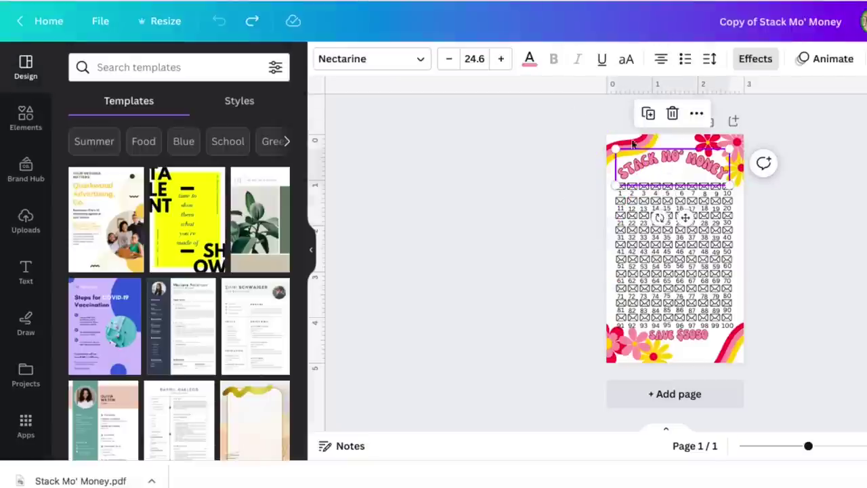
left_click(400, 59)
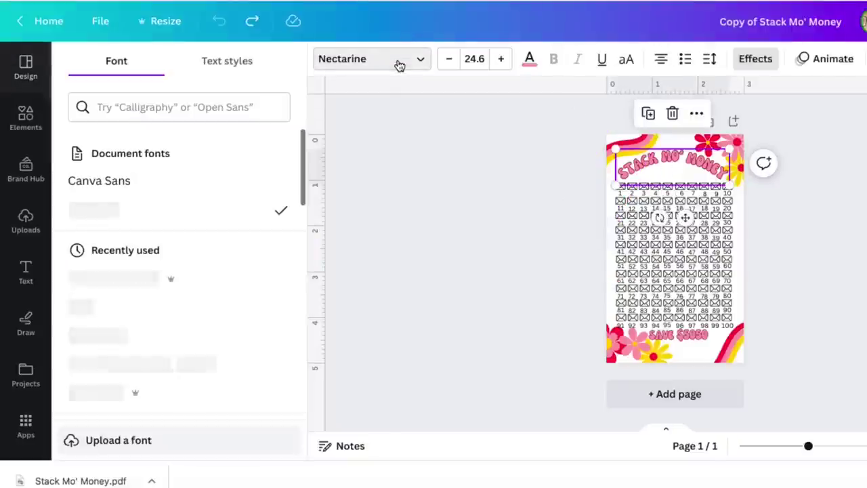
left_click(153, 179)
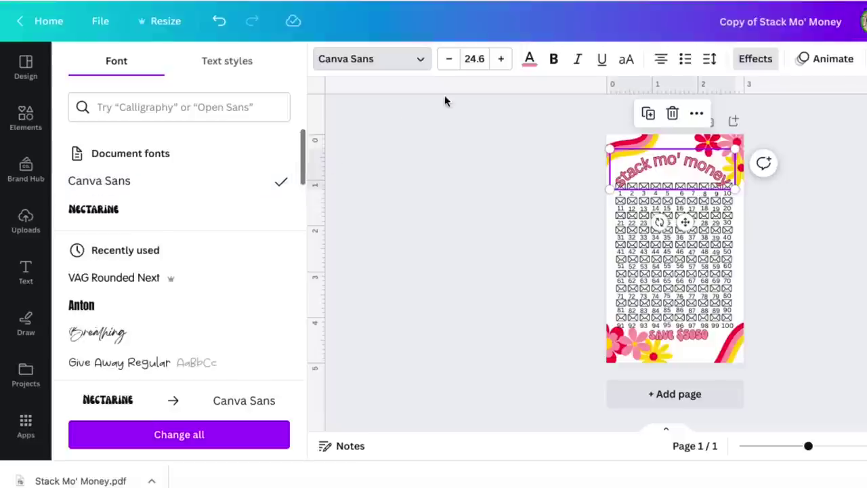
left_click(218, 22)
left_click(415, 132)
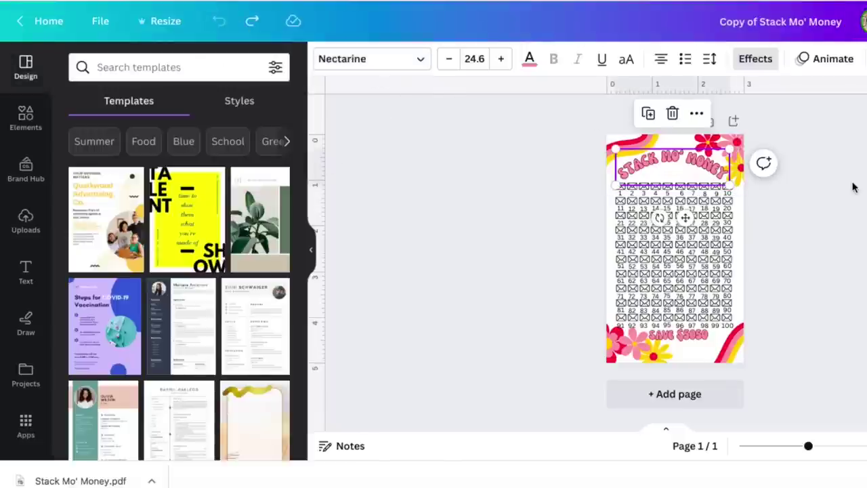
left_click(854, 189)
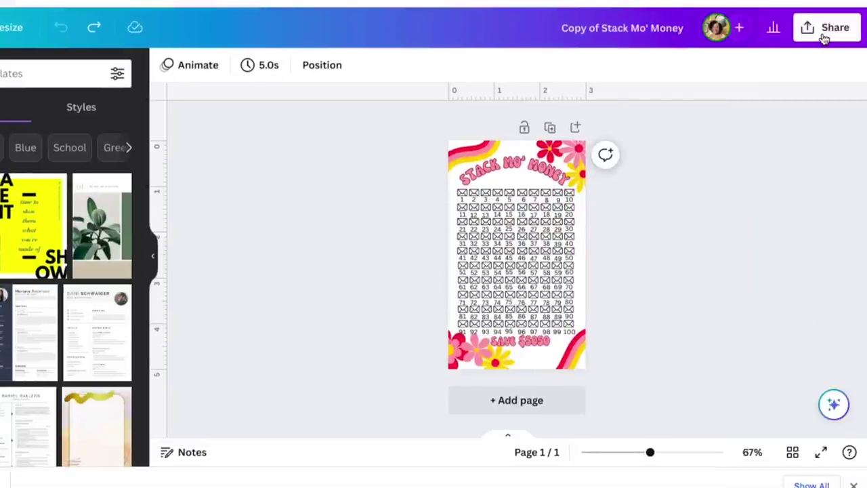
- Download the copied design as a PDF Print file with the RGB color profile
left_click(823, 27)
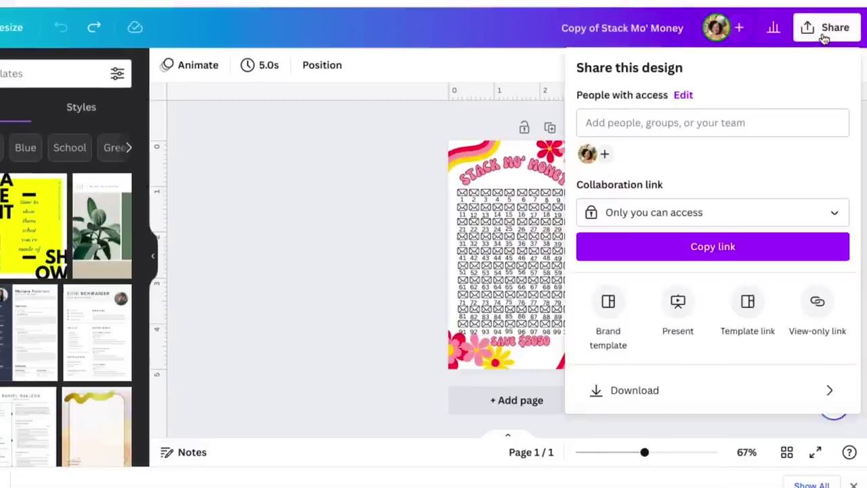
left_click(631, 395)
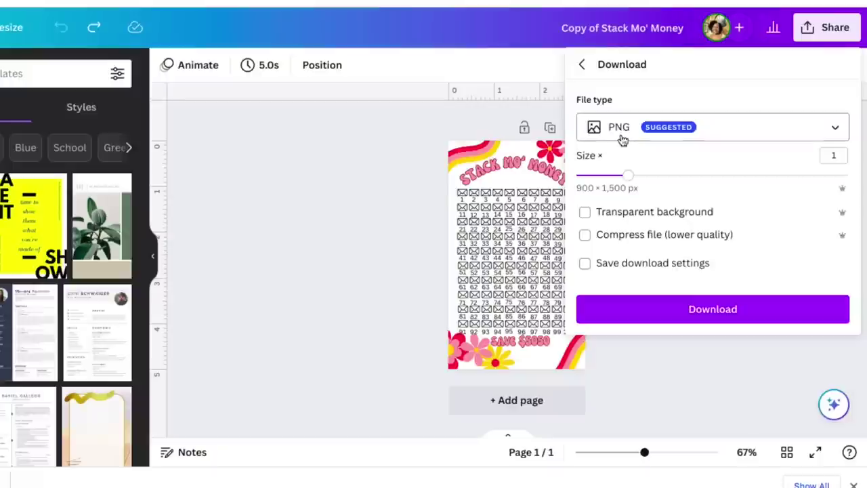
left_click(621, 137)
left_click(621, 294)
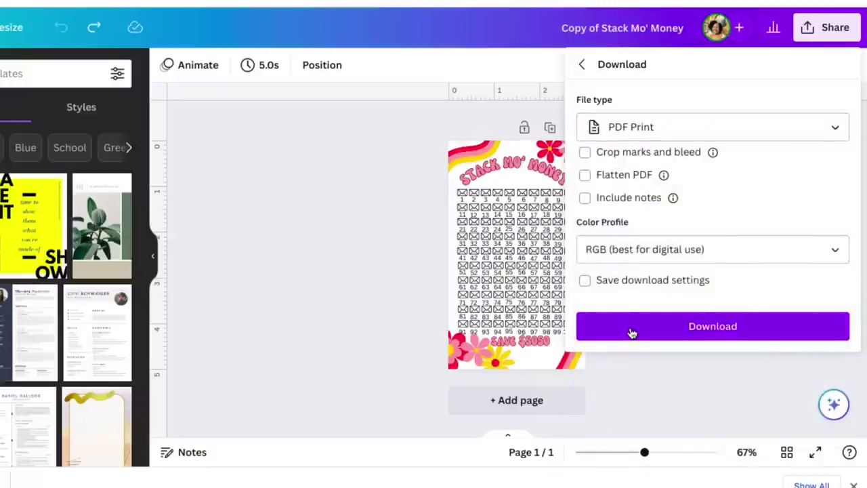
left_click(631, 330)
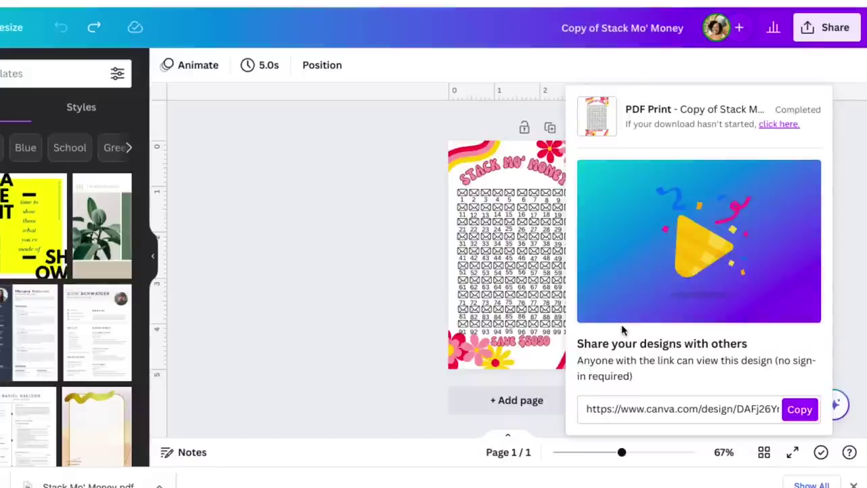
left_click(409, 266)
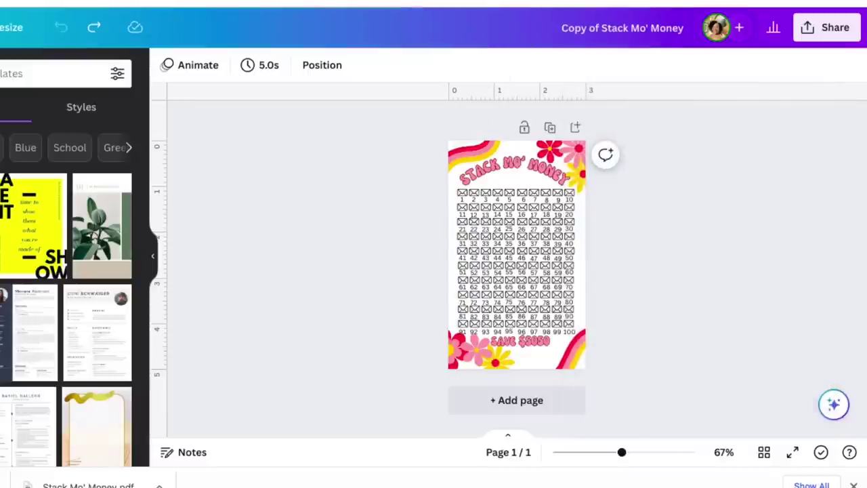